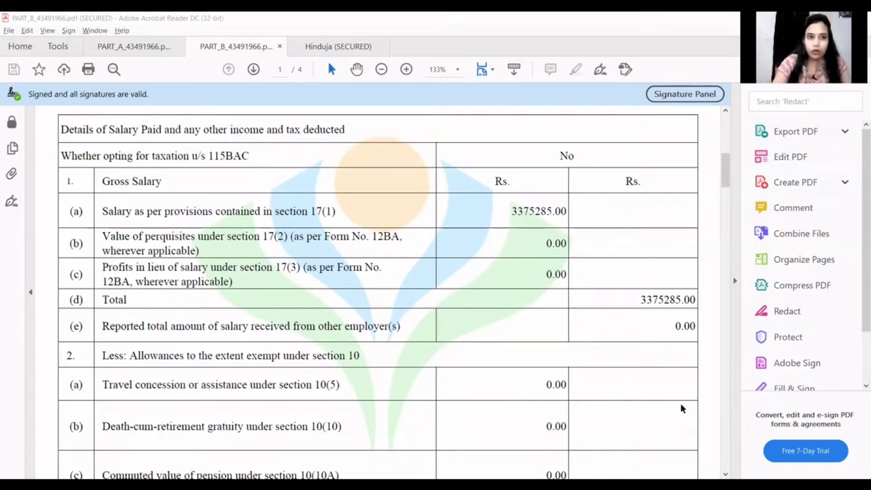
- Review Form 16 Part A's quarterly tax summary, and Part B's salary, section 10 exemptions, section 16 deductions and gross total income
{"action": "left_click", "coordinate": [151, 46]}
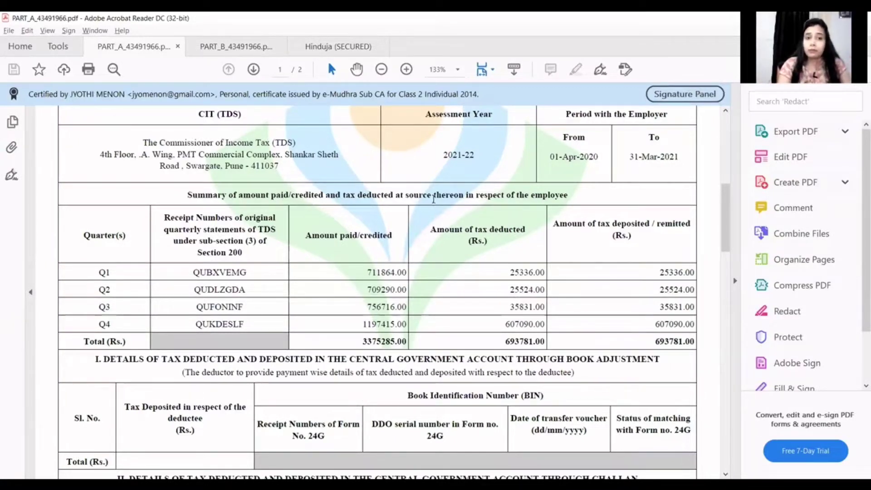
{"action": "left_click", "coordinate": [227, 49]}
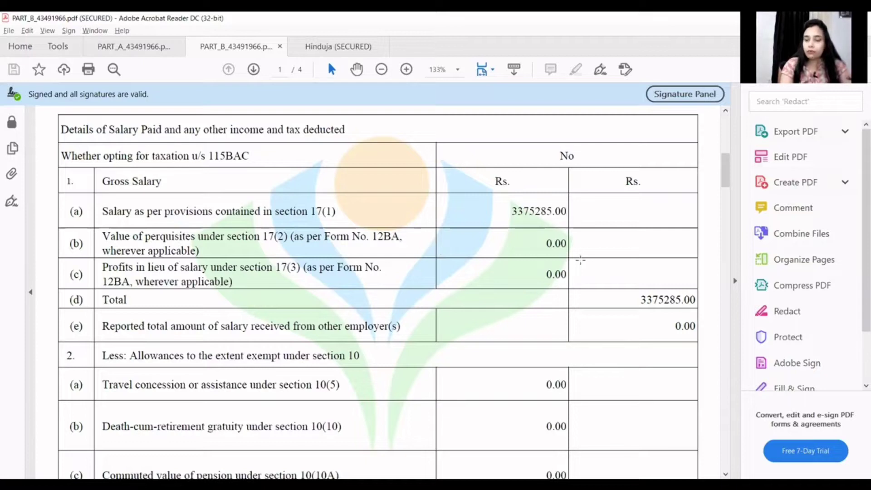
{"action": "left_click_drag", "start_coordinate": [726, 184], "coordinate": [714, 199]}
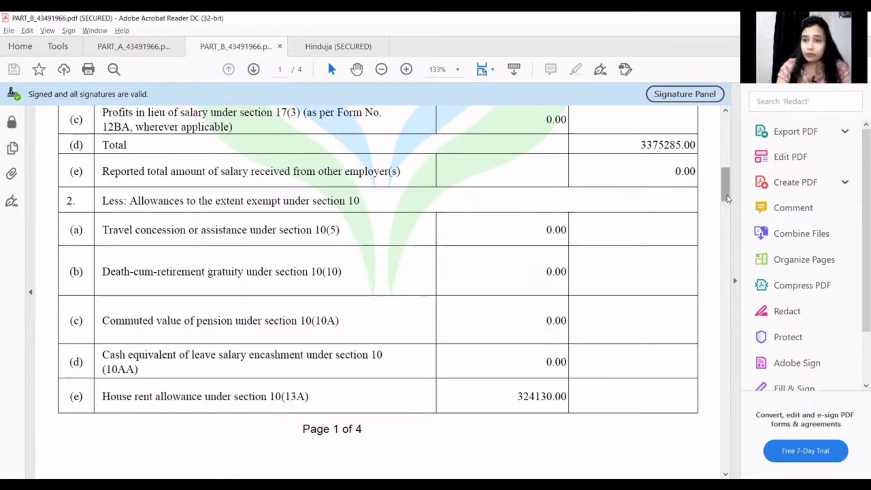
{"action": "left_click_drag", "start_coordinate": [727, 199], "coordinate": [737, 247]}
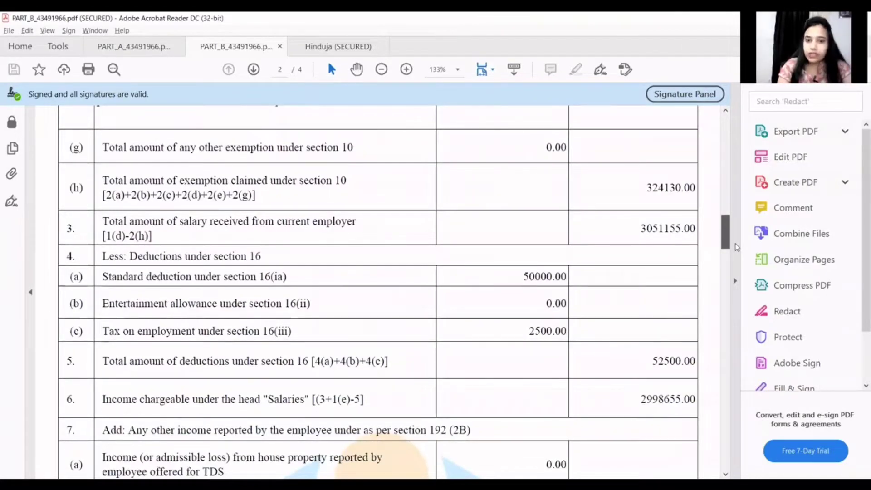
{"action": "scroll", "coordinate": [737, 247], "scroll_direction": "down", "scroll_amount": 1}
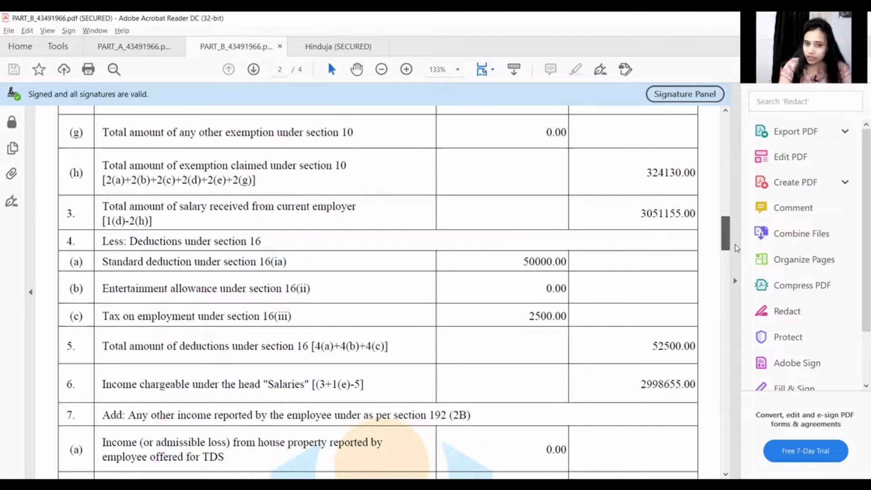
{"action": "scroll", "coordinate": [736, 247], "scroll_direction": "down", "scroll_amount": 4}
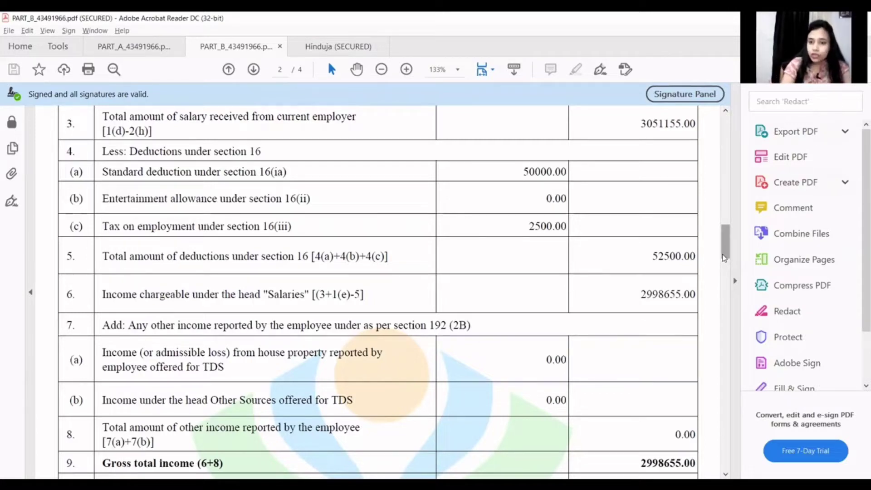
{"action": "left_click_drag", "start_coordinate": [725, 257], "coordinate": [726, 263]}
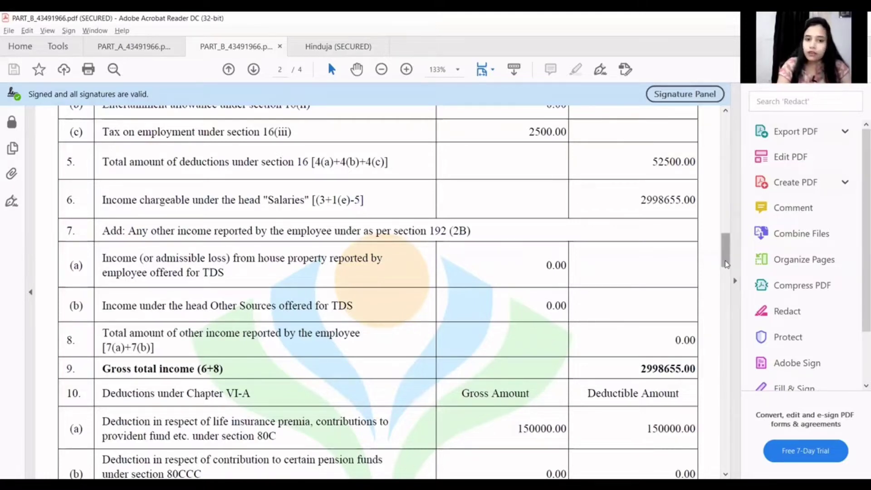
{"action": "left_click_drag", "start_coordinate": [727, 264], "coordinate": [726, 267]}
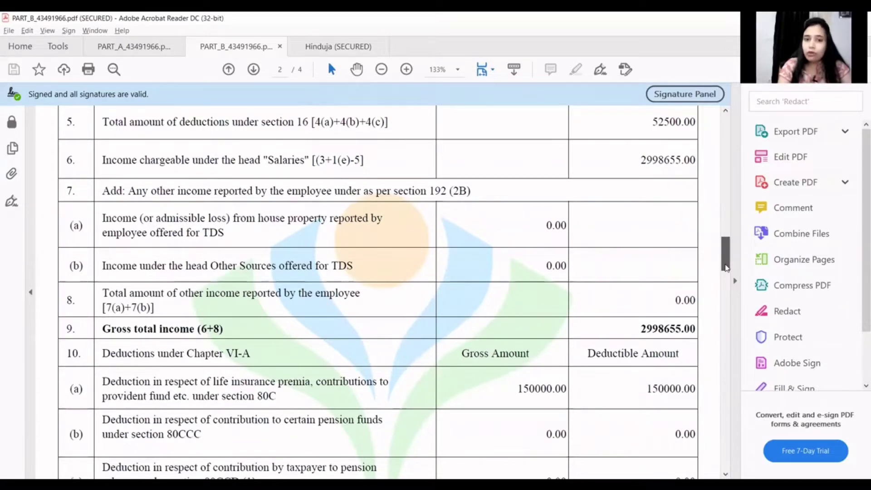
- Examine Part B's Chapter VI-A deductions, taxable income and tax computation through the net tax payable
{"action": "left_click_drag", "start_coordinate": [726, 267], "coordinate": [729, 291]}
{"action": "scroll", "coordinate": [729, 291], "scroll_direction": "down", "scroll_amount": 7}
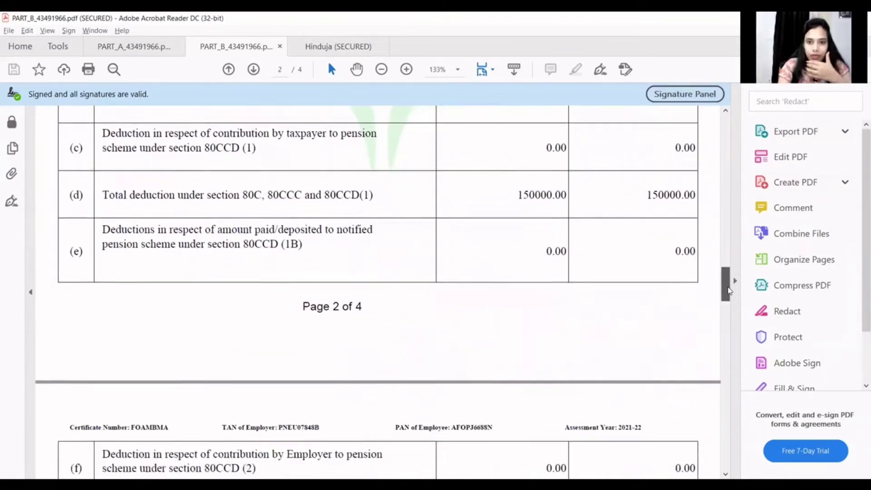
{"action": "scroll", "coordinate": [729, 290], "scroll_direction": "down", "scroll_amount": 3}
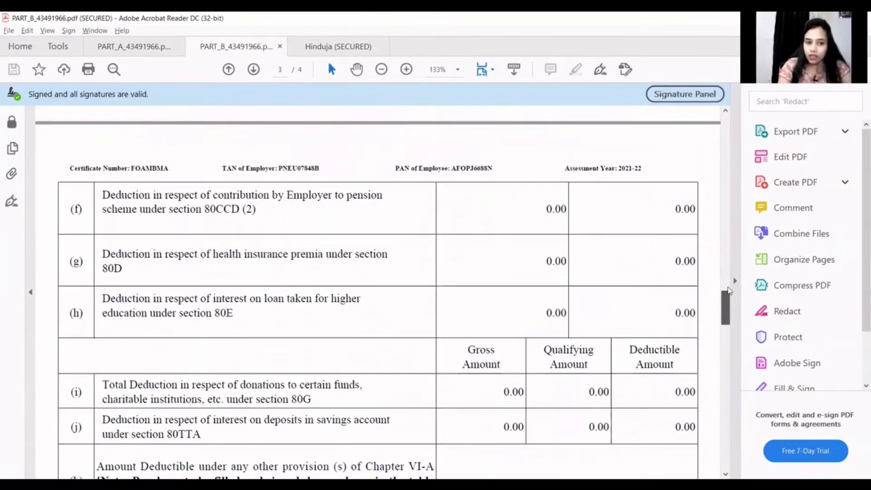
{"action": "scroll", "coordinate": [729, 290], "scroll_direction": "down", "scroll_amount": 2}
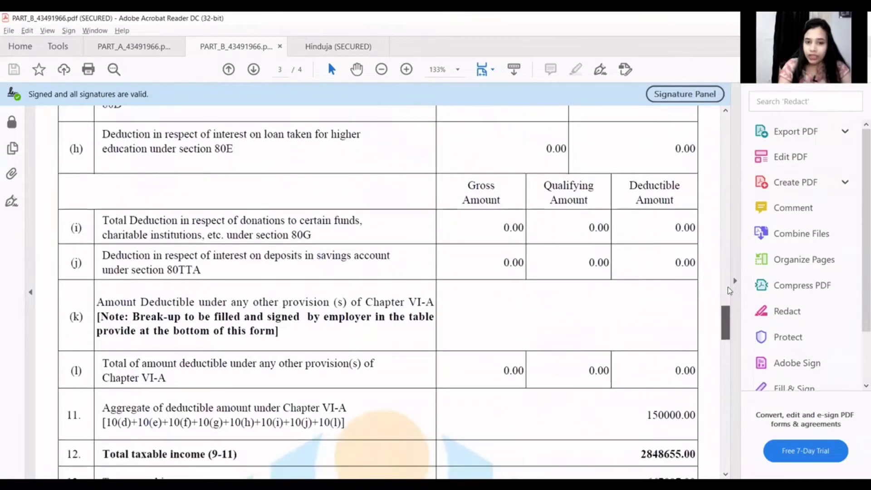
{"action": "scroll", "coordinate": [729, 290], "scroll_direction": "up", "scroll_amount": 4}
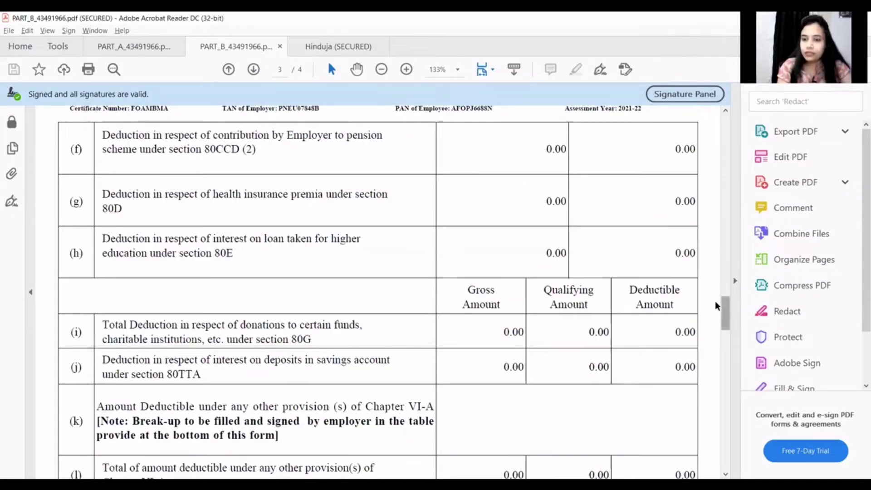
{"action": "scroll", "coordinate": [715, 301], "scroll_direction": "down", "scroll_amount": 3}
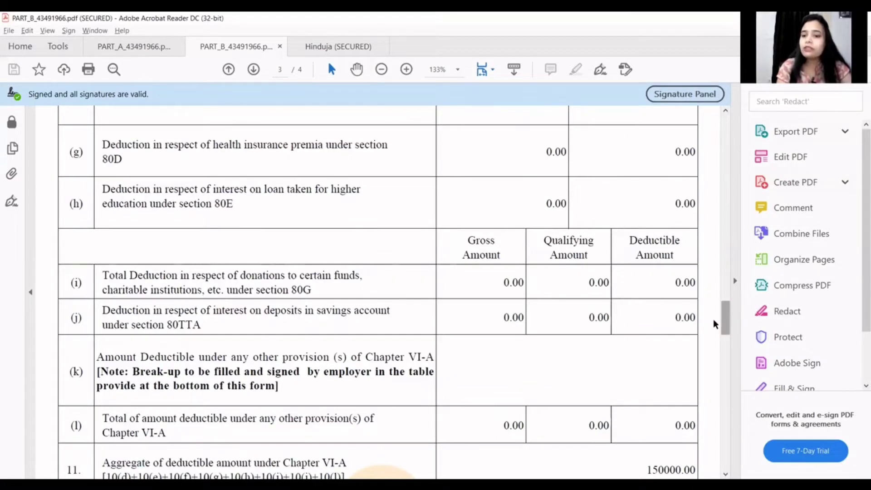
{"action": "scroll", "coordinate": [713, 320], "scroll_direction": "down", "scroll_amount": 10}
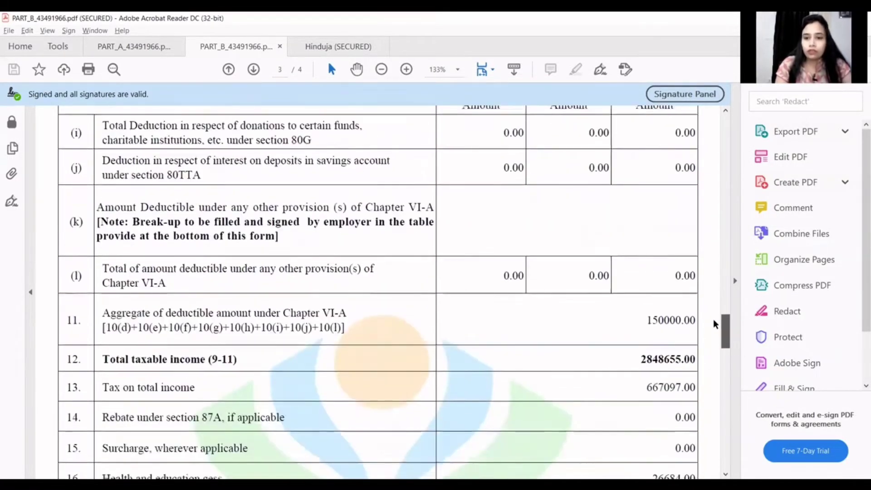
{"action": "scroll", "coordinate": [713, 320], "scroll_direction": "down", "scroll_amount": 5}
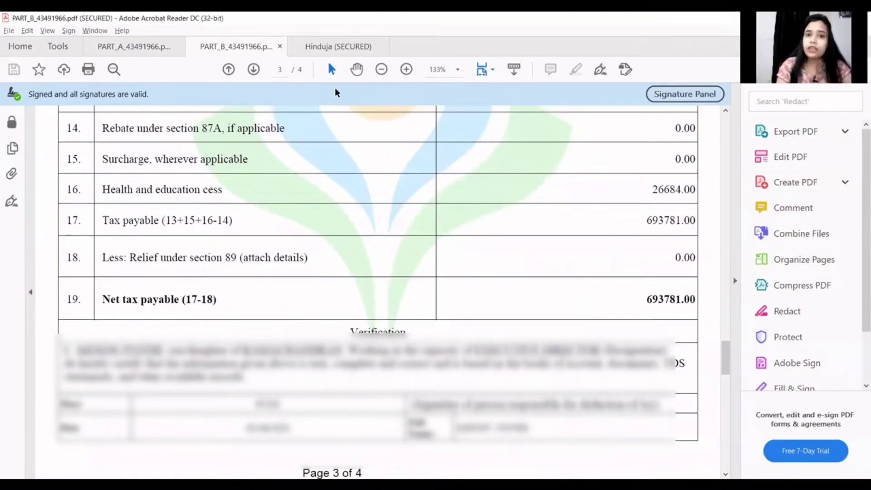
- Review the salary break-up and the section 80C deduction break-up in the Form 16 annexure in the Hinduja document
{"action": "left_click", "coordinate": [330, 49]}
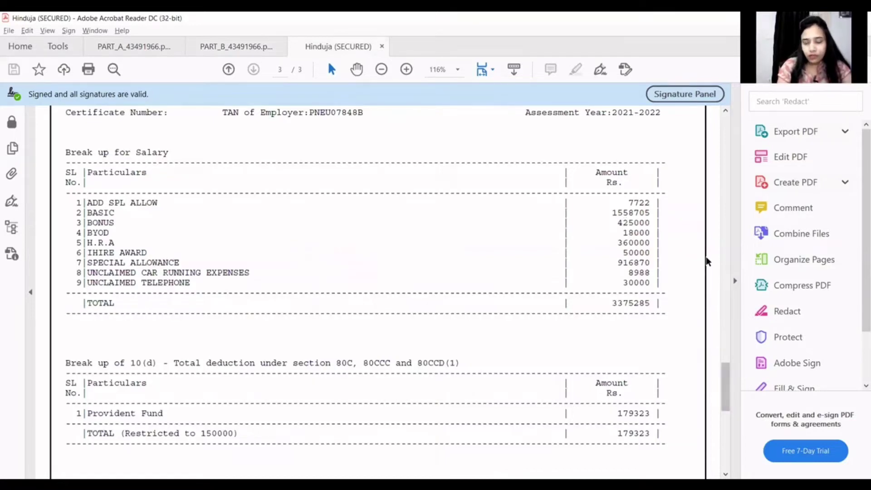
{"action": "scroll", "coordinate": [707, 262], "scroll_direction": "up", "scroll_amount": 1}
{"action": "scroll", "coordinate": [707, 262], "scroll_direction": "up", "scroll_amount": 3}
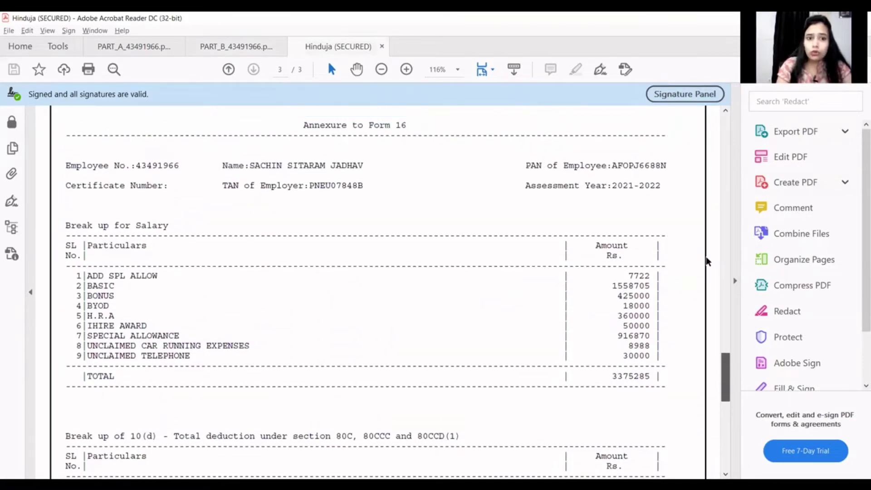
{"action": "scroll", "coordinate": [706, 261], "scroll_direction": "down", "scroll_amount": 1}
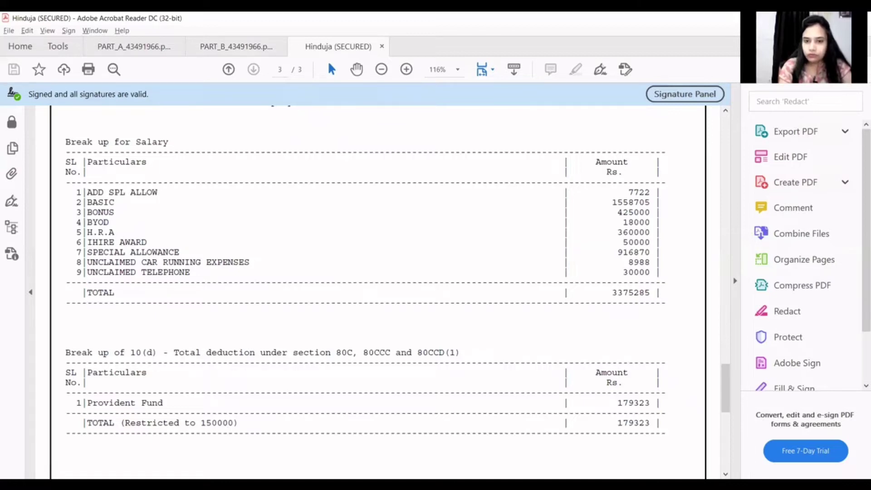
- Switch to the Excel computation workbook and examine the HRA exemption calculation, standard deduction and net total income on the old regime sheet
{"action": "key", "text": "alt+Tab"}
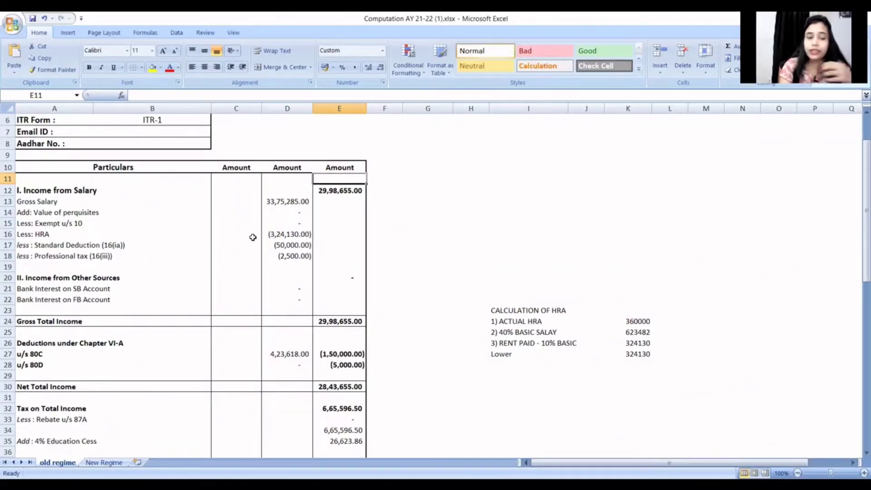
{"action": "left_click", "coordinate": [288, 244]}
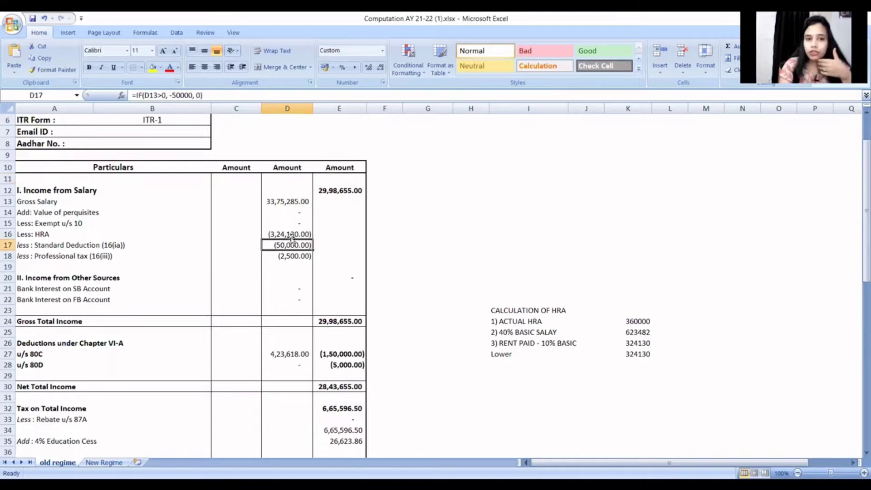
{"action": "left_click", "coordinate": [292, 235]}
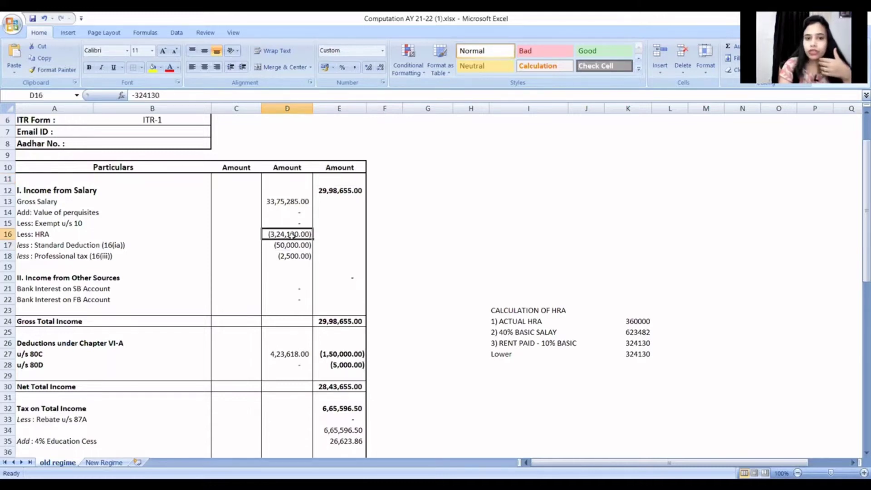
{"action": "left_click", "coordinate": [535, 324]}
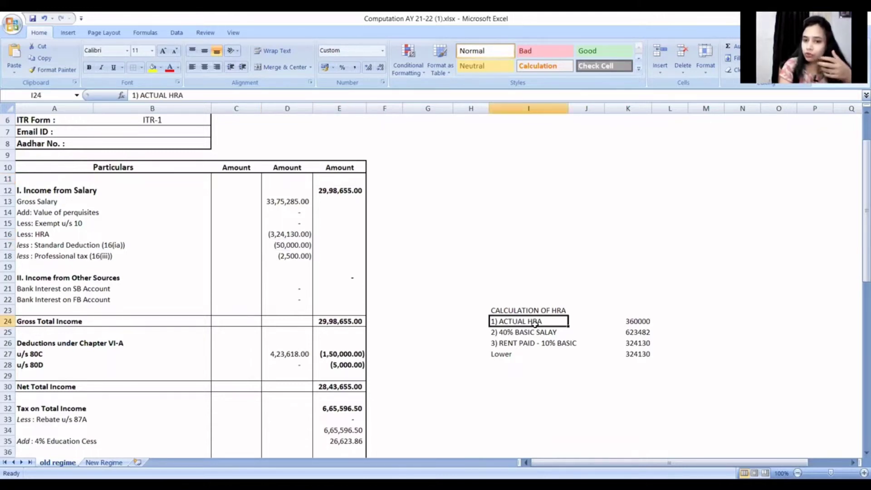
{"action": "left_click", "coordinate": [624, 319]}
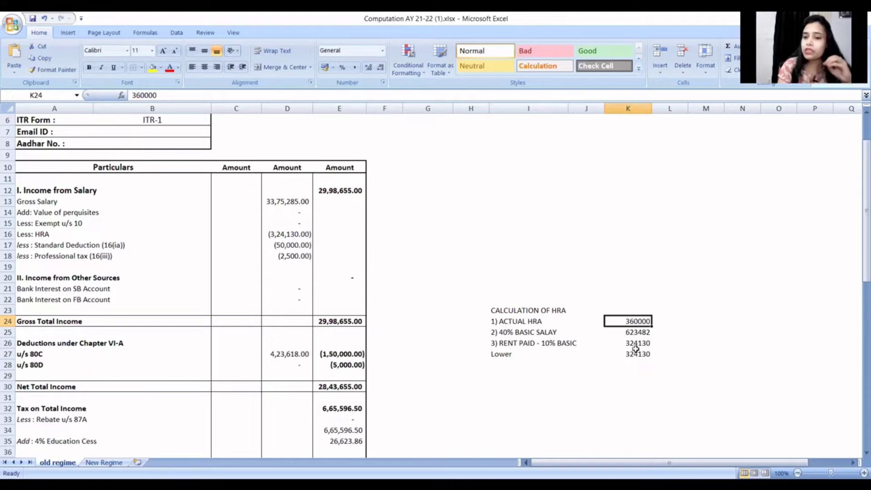
{"action": "left_click", "coordinate": [289, 235]}
{"action": "left_click", "coordinate": [290, 248]}
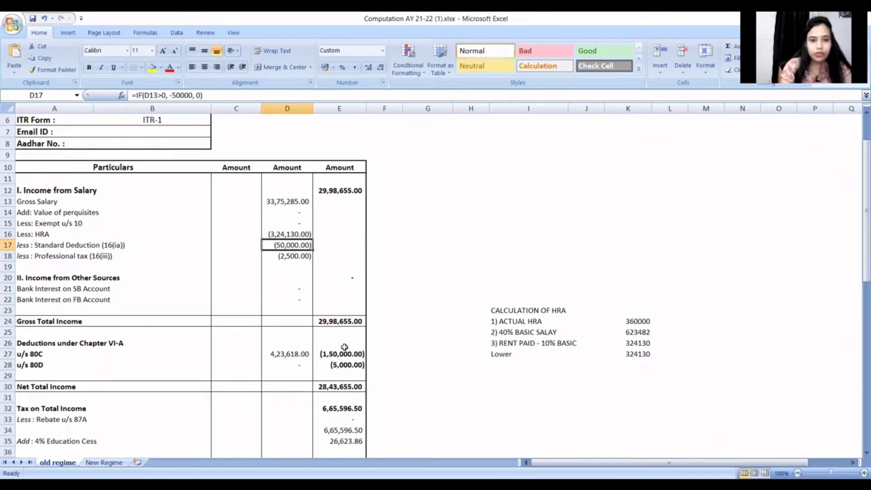
{"action": "left_click", "coordinate": [359, 398]}
{"action": "key", "text": "Down"}
{"action": "key", "text": "Down"}
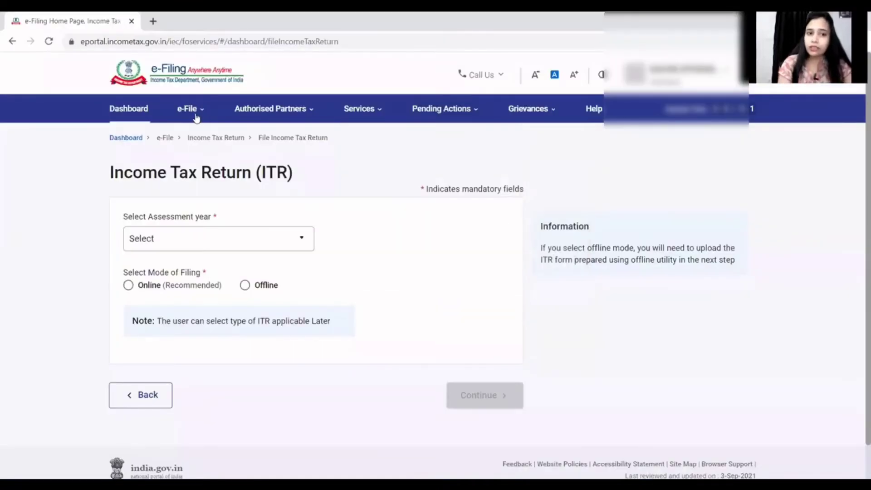
- In the browser's e-Filing portal, choose to file an income tax return for assessment year 2021-22 in online mode and continue
{"action": "mouse_move", "coordinate": [190, 109]}
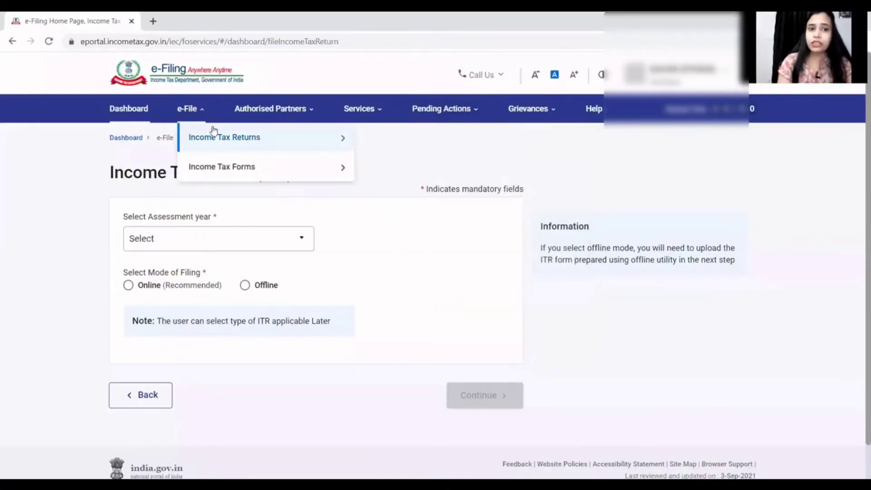
{"action": "mouse_move", "coordinate": [275, 137]}
{"action": "left_click", "coordinate": [397, 143]}
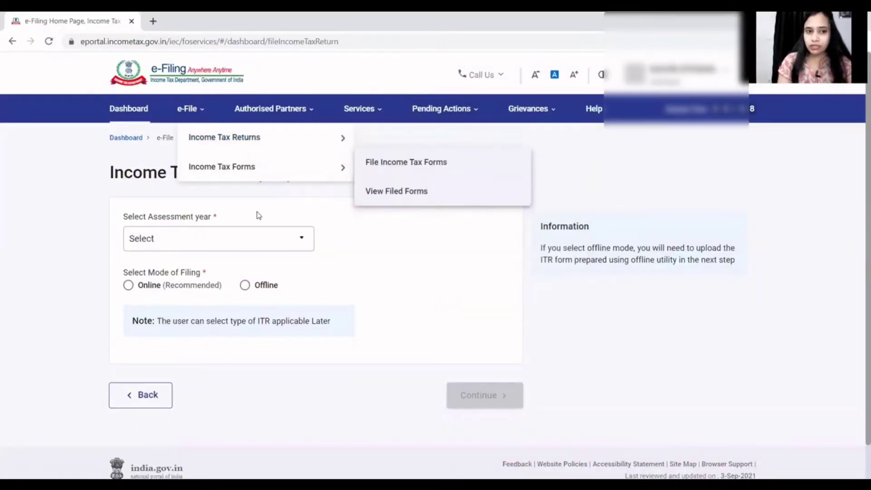
{"action": "left_click", "coordinate": [233, 240]}
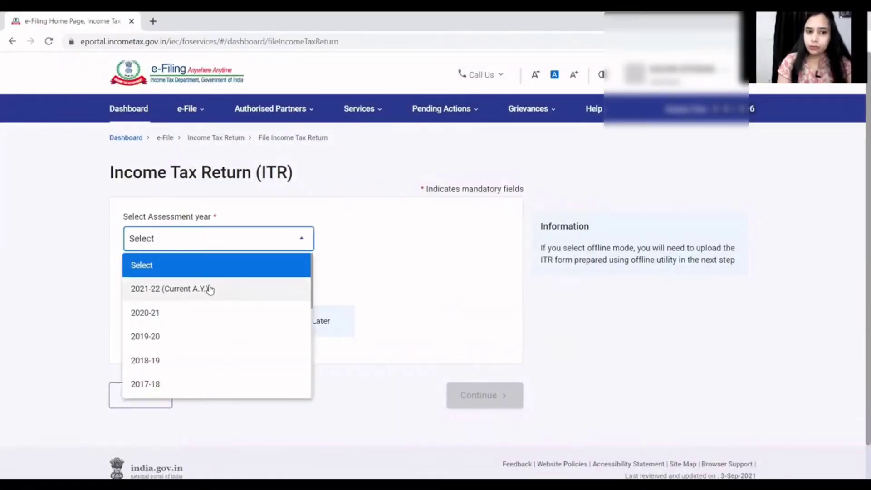
{"action": "left_click", "coordinate": [206, 290]}
{"action": "left_click", "coordinate": [129, 285]}
{"action": "left_click", "coordinate": [518, 400]}
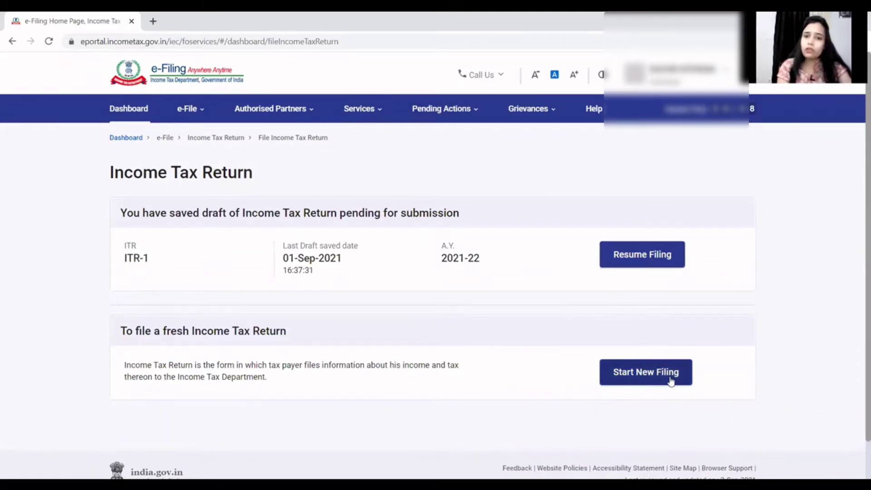
- Resume the saved ITR-1 draft for 2021-22, acknowledge the pre-filled data notice and view the return summary
{"action": "left_click", "coordinate": [662, 259]}
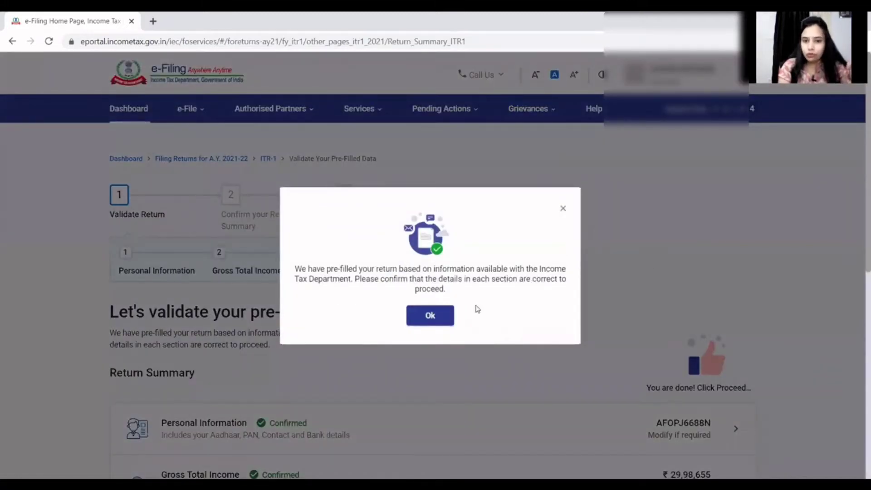
{"action": "left_click", "coordinate": [431, 320]}
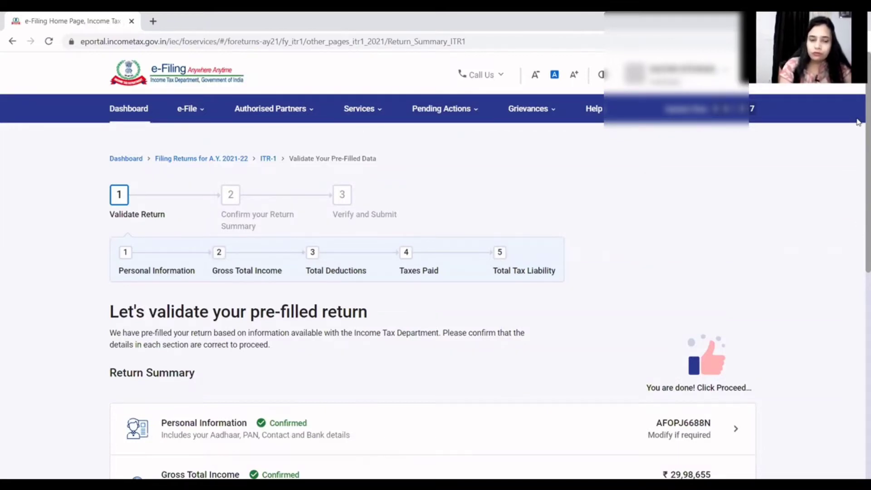
{"action": "scroll", "coordinate": [858, 189], "scroll_direction": "down", "scroll_amount": 3}
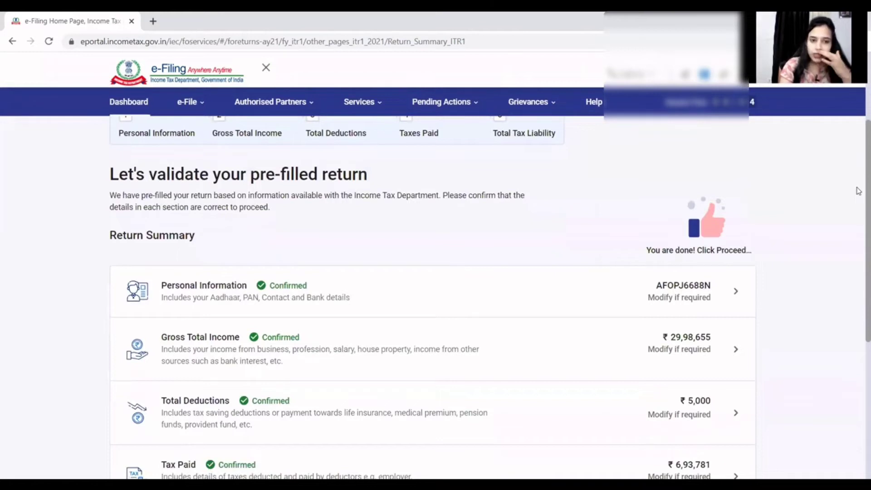
- Open the return's Personal Information section and check the contact details, nature of employment and filing section
{"action": "left_click", "coordinate": [352, 301]}
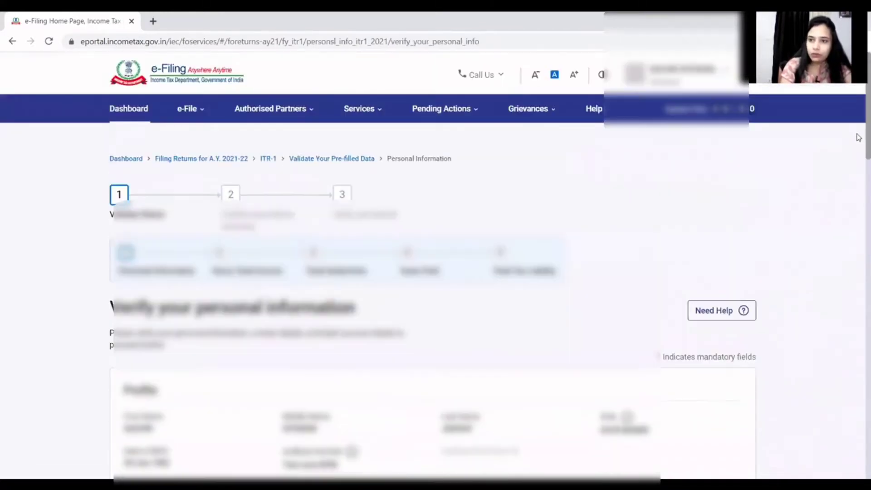
{"action": "scroll", "coordinate": [846, 254], "scroll_direction": "down", "scroll_amount": 10}
{"action": "scroll", "coordinate": [845, 245], "scroll_direction": "up", "scroll_amount": 2}
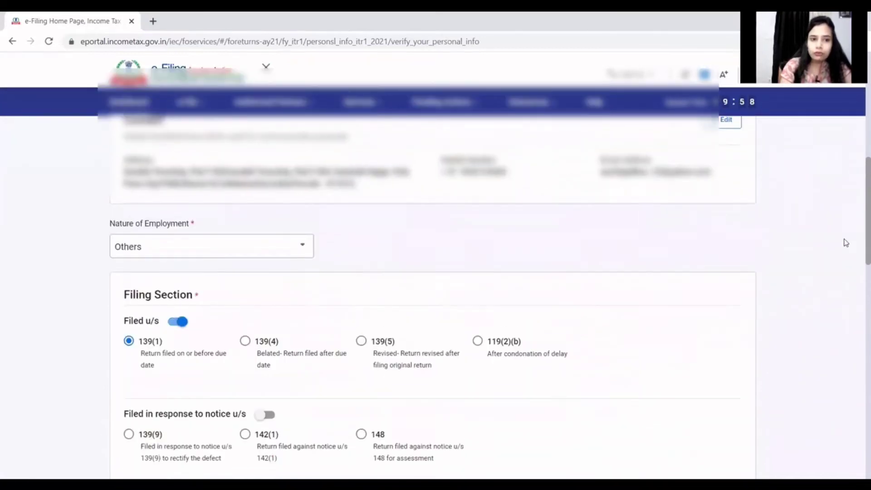
{"action": "scroll", "coordinate": [846, 246], "scroll_direction": "down", "scroll_amount": 2}
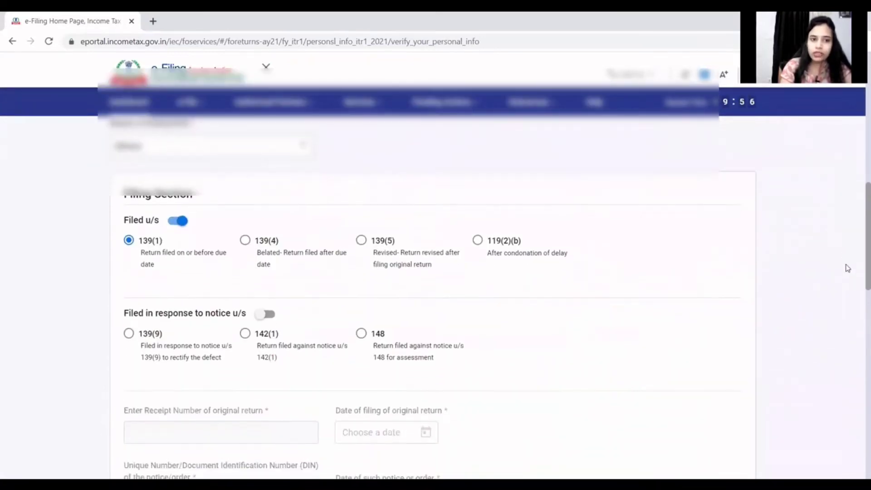
- Choose Others as the nature of employment and check the filing section, new tax regime option and bank details
{"action": "left_click", "coordinate": [256, 149]}
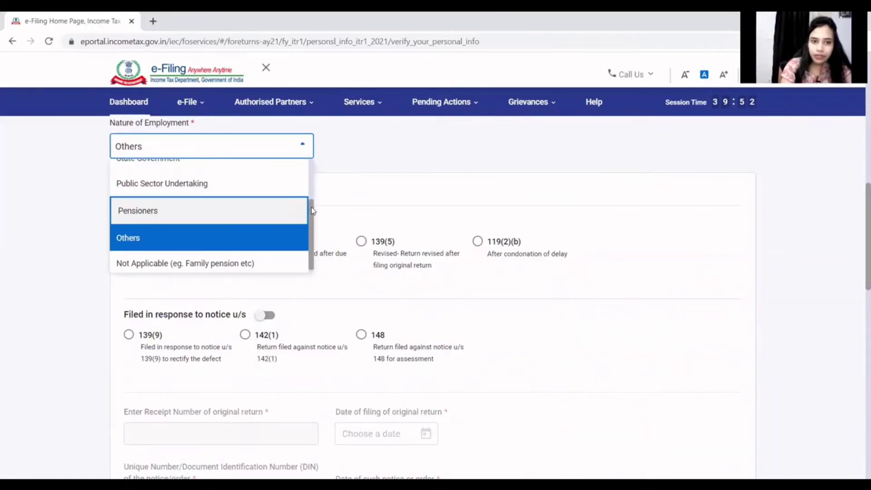
{"action": "mouse_move", "coordinate": [311, 211]}
{"action": "left_mouse_down"}
{"action": "mouse_move", "coordinate": [309, 164]}
{"action": "mouse_move", "coordinate": [308, 222]}
{"action": "left_mouse_up"}
{"action": "left_click", "coordinate": [203, 239]}
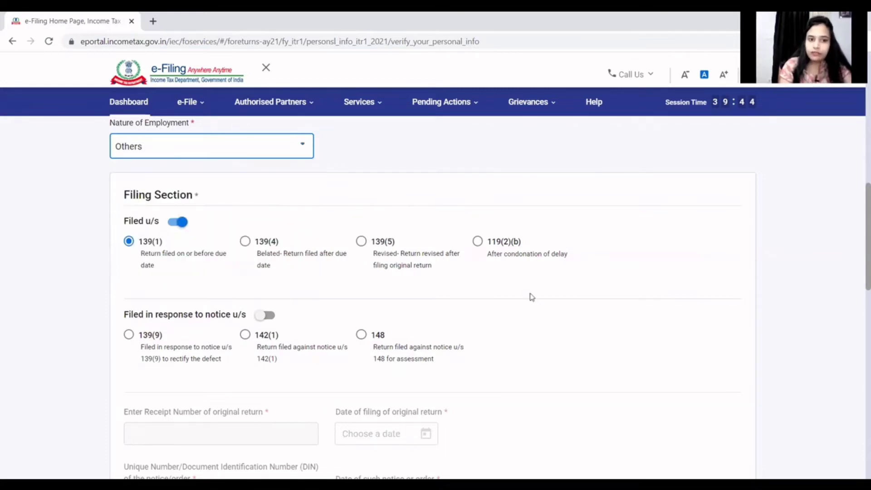
{"action": "left_click_drag", "start_coordinate": [859, 191], "coordinate": [854, 270]}
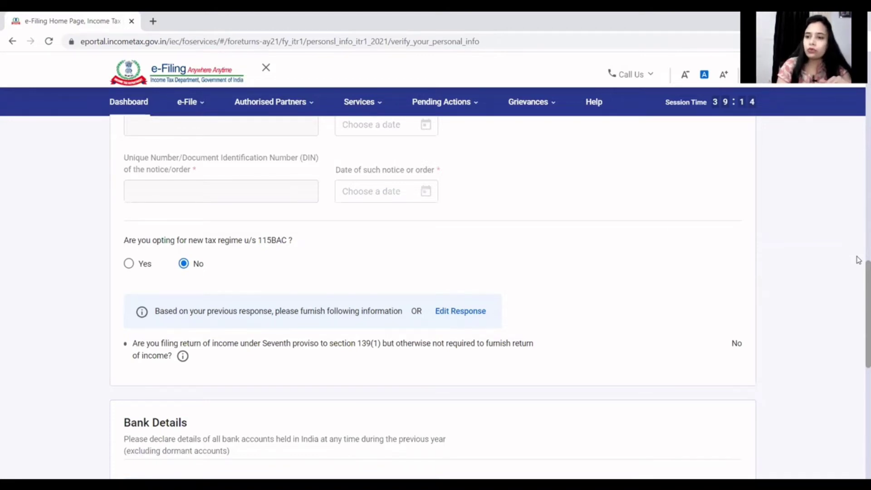
{"action": "scroll", "coordinate": [859, 279], "scroll_direction": "down", "scroll_amount": 1}
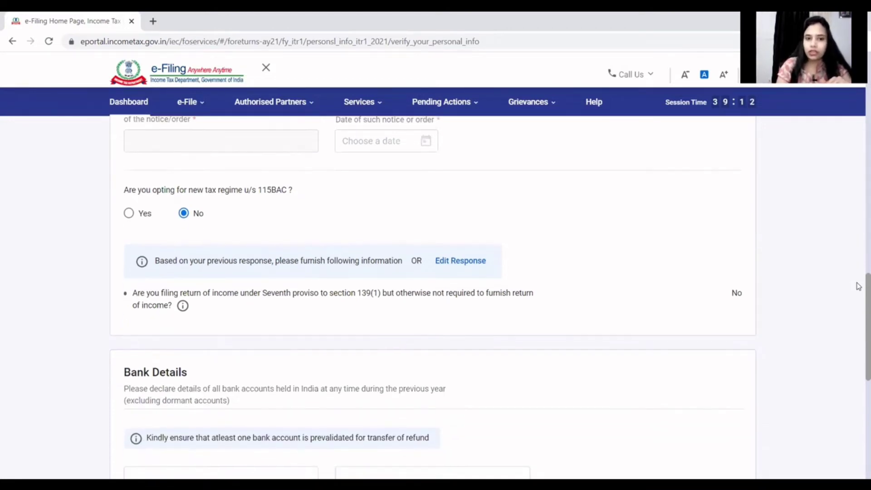
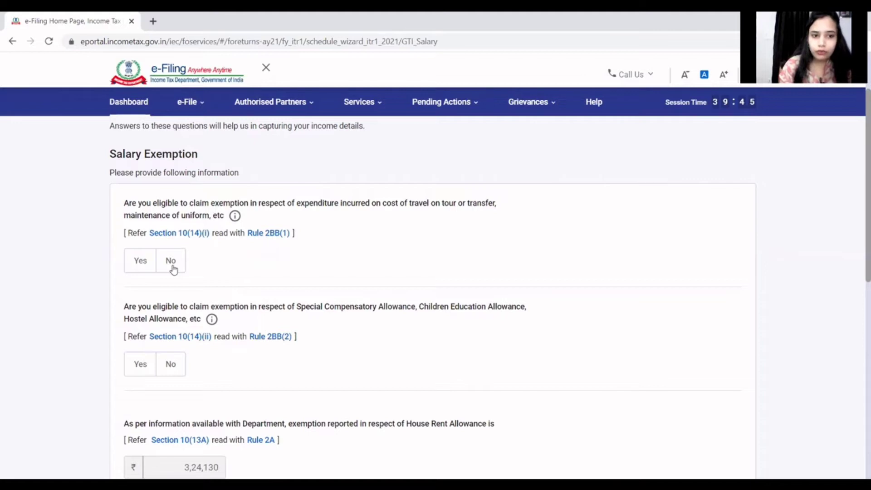
- Answer No to the section 10(14)(i) and 10(14)(ii) exemption questions and Yes to agreeing with the reported House Rent Allowance exemption
{"action": "left_click", "coordinate": [172, 268]}
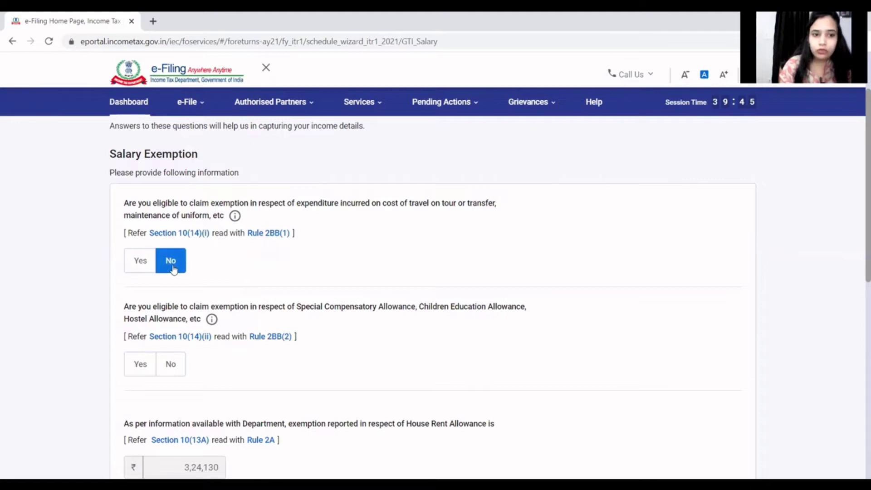
{"action": "left_click", "coordinate": [173, 366]}
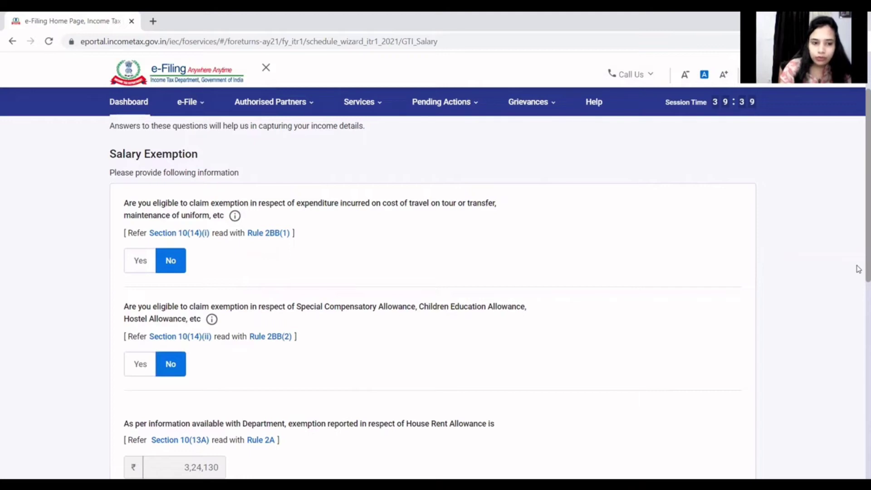
{"action": "scroll", "coordinate": [859, 269], "scroll_direction": "down", "scroll_amount": 3}
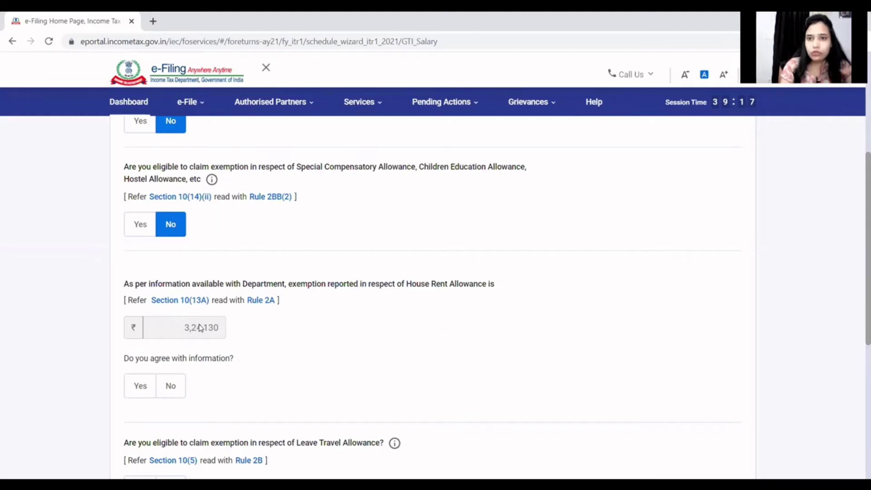
{"action": "left_click", "coordinate": [143, 391]}
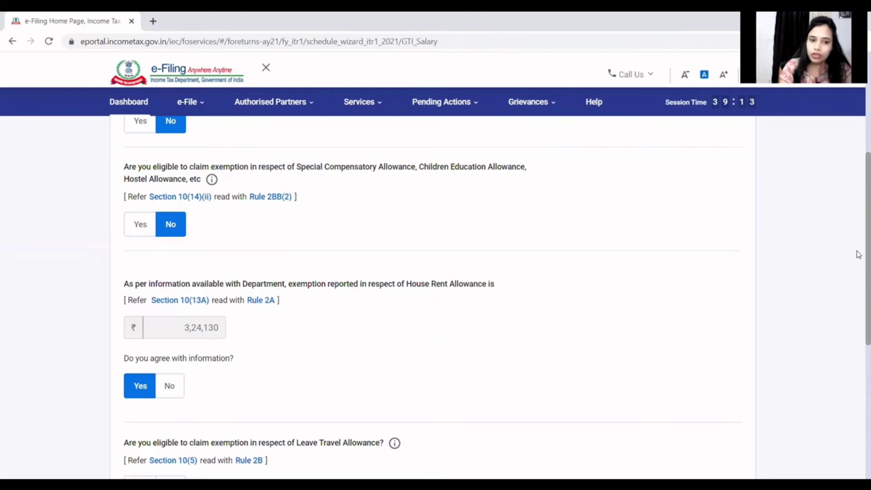
- Answer No to the Leave Travel Allowance and other salary exemption questions and continue to the income source details
{"action": "scroll", "coordinate": [857, 254], "scroll_direction": "down", "scroll_amount": 2}
{"action": "scroll", "coordinate": [858, 287], "scroll_direction": "down", "scroll_amount": 3}
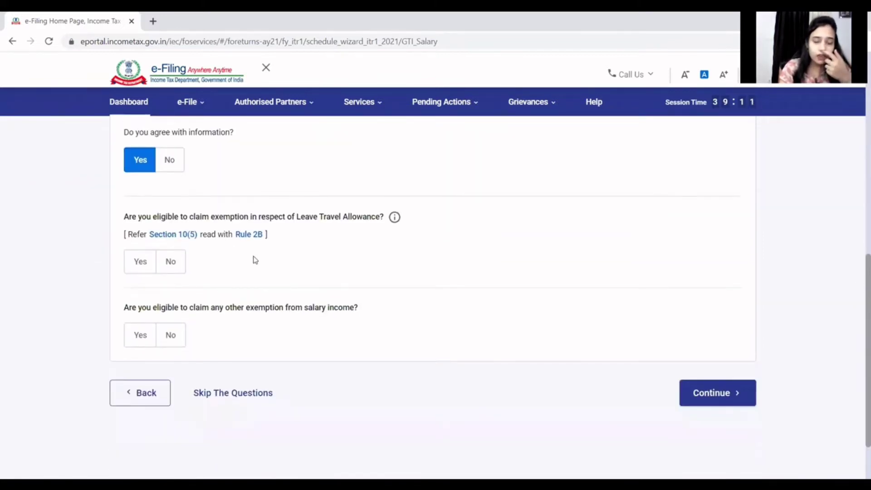
{"action": "left_click", "coordinate": [171, 263]}
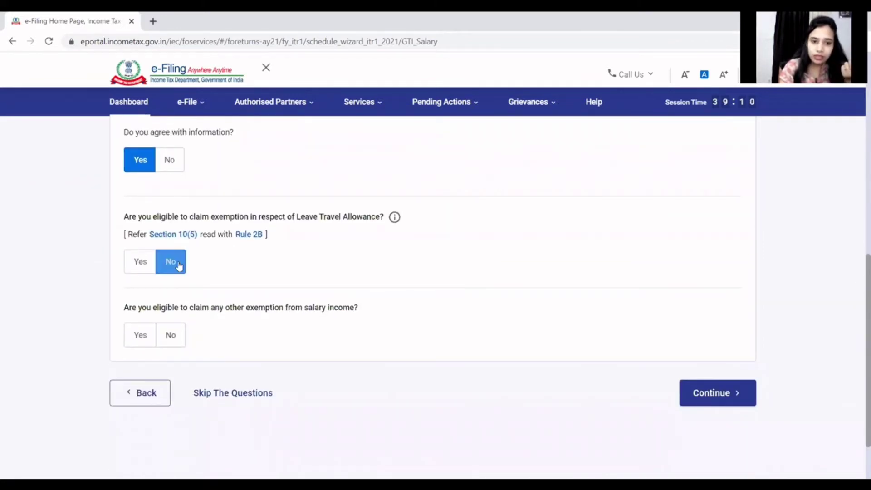
{"action": "left_click", "coordinate": [170, 344]}
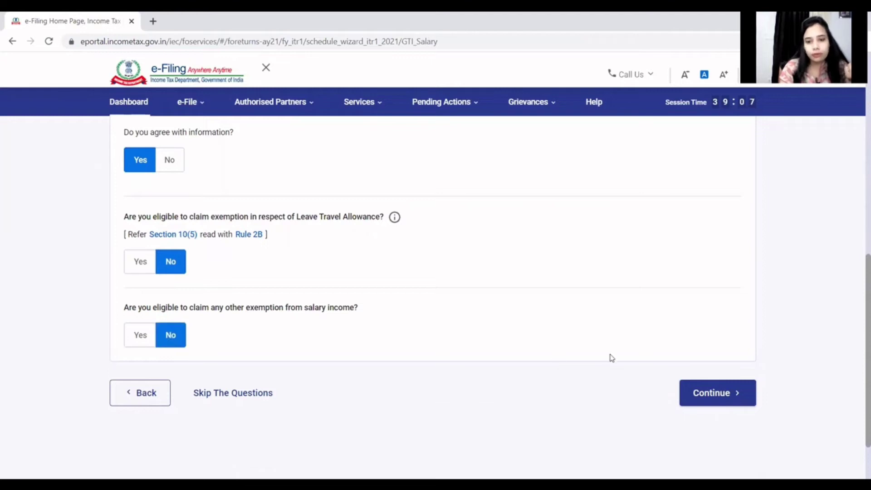
{"action": "key", "text": "Return"}
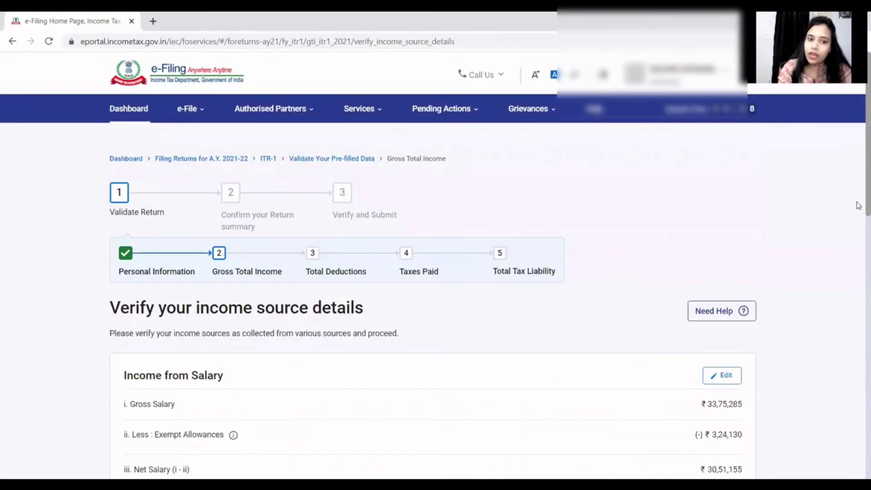
- Open the Income from Salary details for editing, check the gross salary, exempt allowances and section 16 deductions, and save
{"action": "scroll", "coordinate": [859, 213], "scroll_direction": "down", "scroll_amount": 1}
{"action": "scroll", "coordinate": [859, 214], "scroll_direction": "down", "scroll_amount": 3}
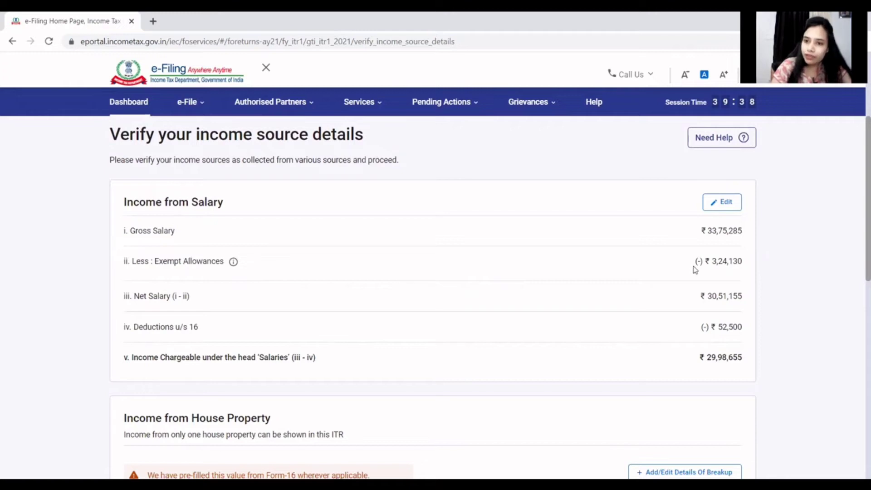
{"action": "left_click", "coordinate": [725, 203]}
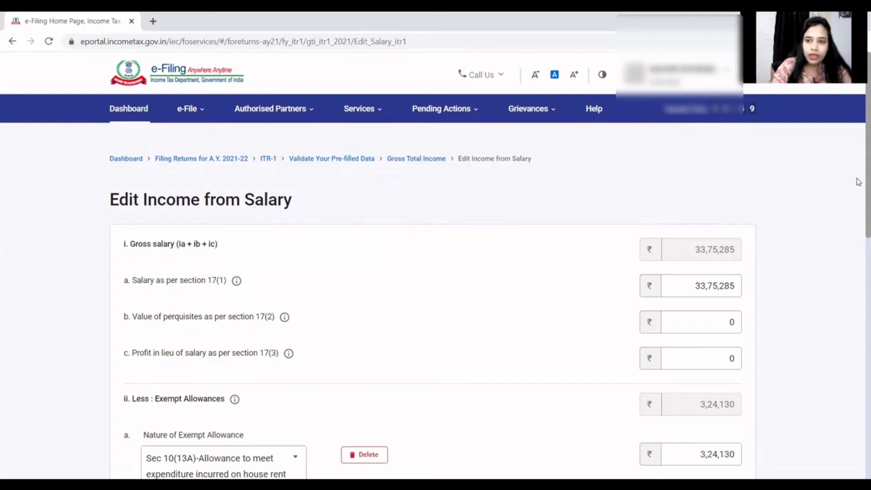
{"action": "scroll", "coordinate": [859, 181], "scroll_direction": "down", "scroll_amount": 3}
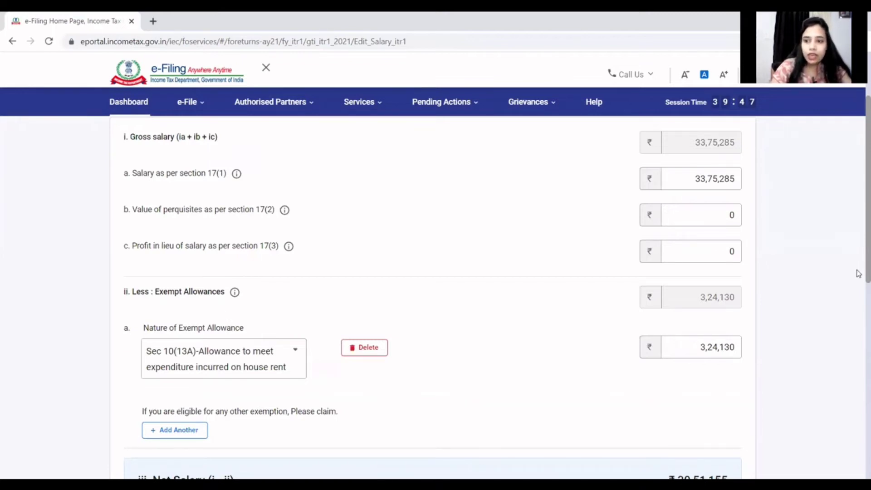
{"action": "scroll", "coordinate": [860, 282], "scroll_direction": "down", "scroll_amount": 2}
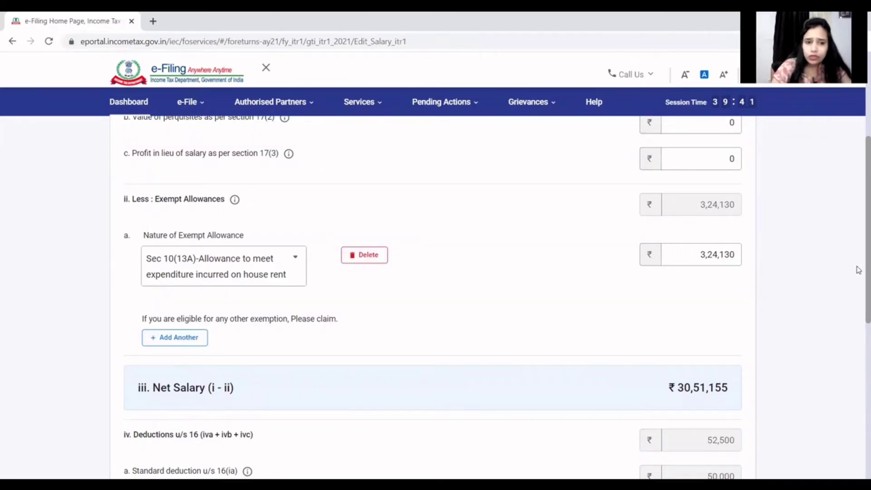
{"action": "scroll", "coordinate": [858, 273], "scroll_direction": "down", "scroll_amount": 4}
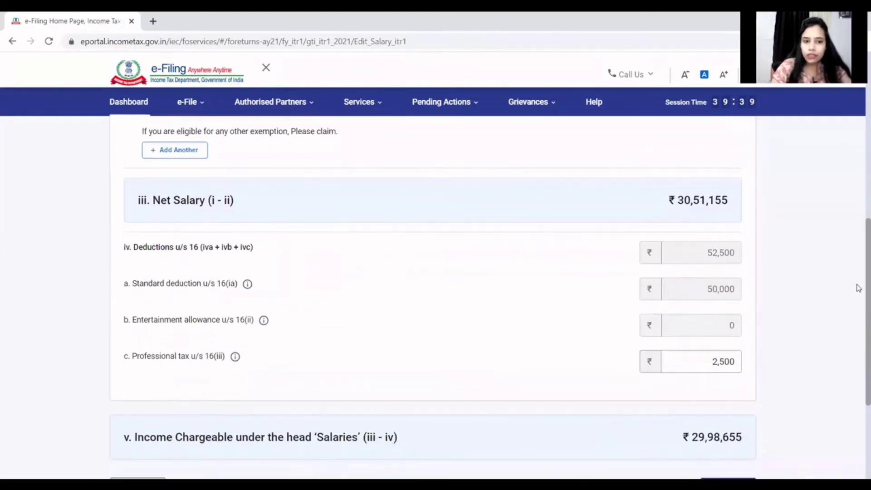
{"action": "scroll", "coordinate": [859, 288], "scroll_direction": "down", "scroll_amount": 2}
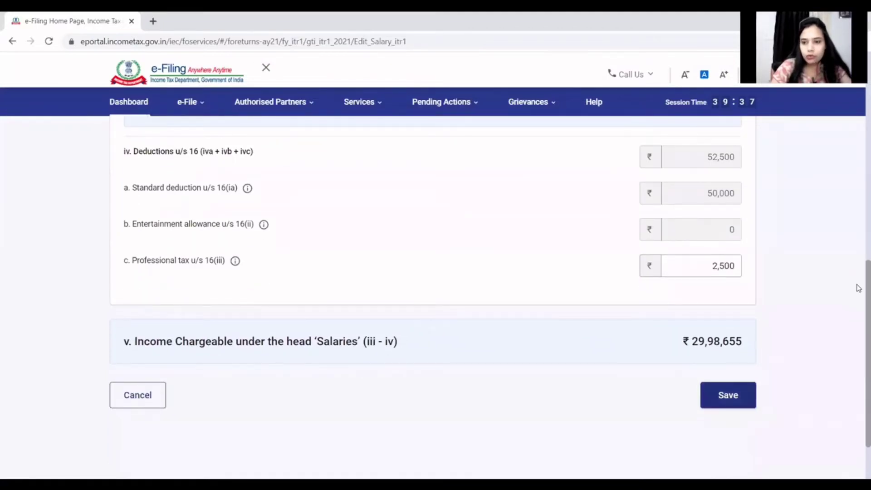
{"action": "key", "text": "Return"}
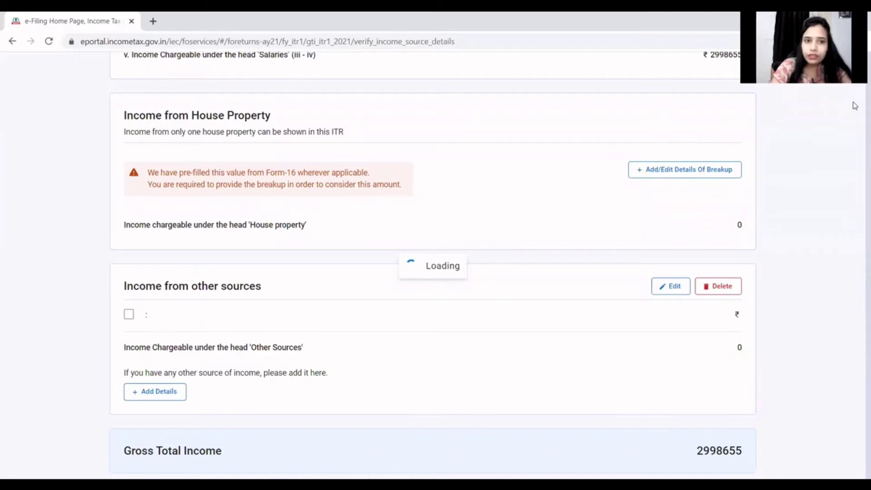
- Open the house property income breakup and choose Let Out as the type of house property
{"action": "scroll", "coordinate": [830, 247], "scroll_direction": "down", "scroll_amount": 8}
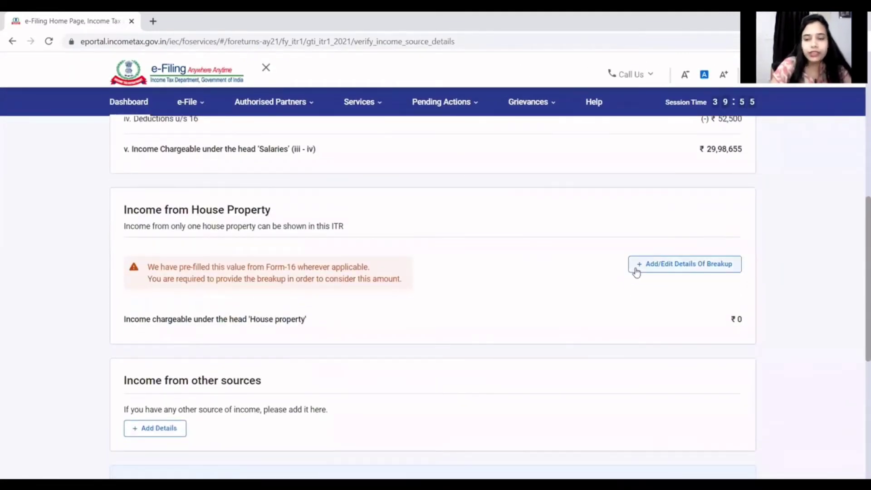
{"action": "left_click", "coordinate": [637, 270]}
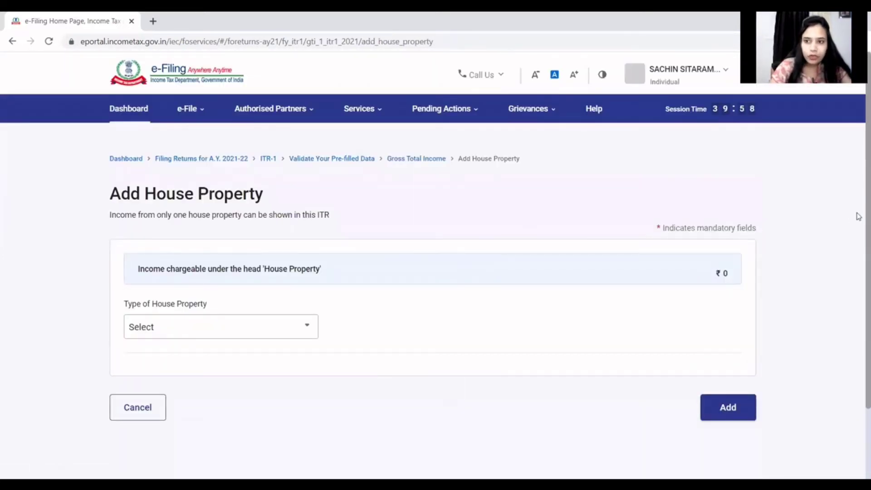
{"action": "scroll", "coordinate": [857, 231], "scroll_direction": "down", "scroll_amount": 1}
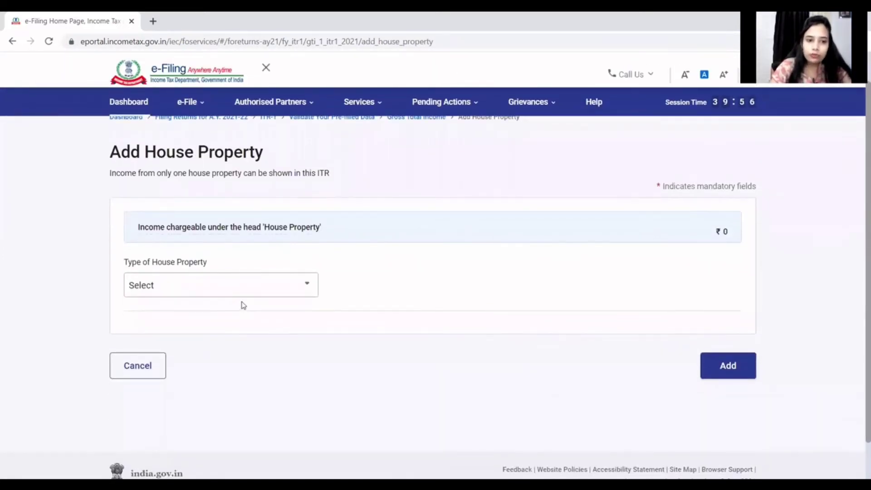
{"action": "left_click", "coordinate": [241, 295]}
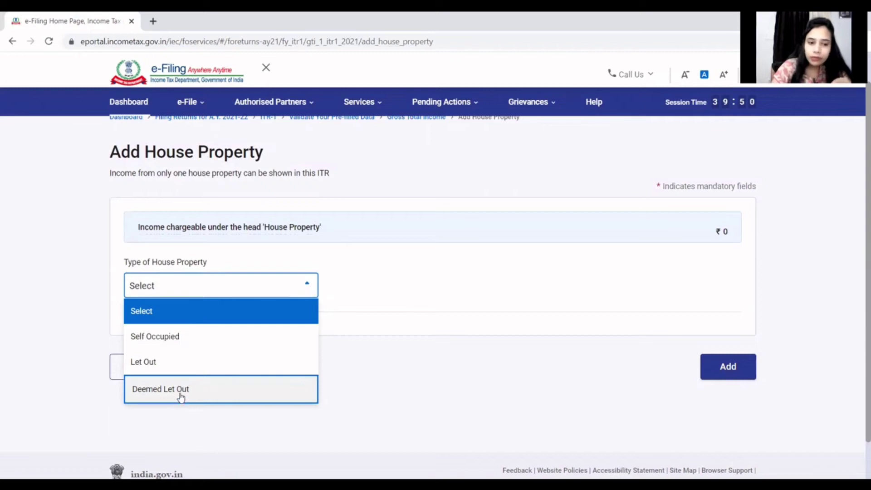
{"action": "left_click", "coordinate": [189, 364]}
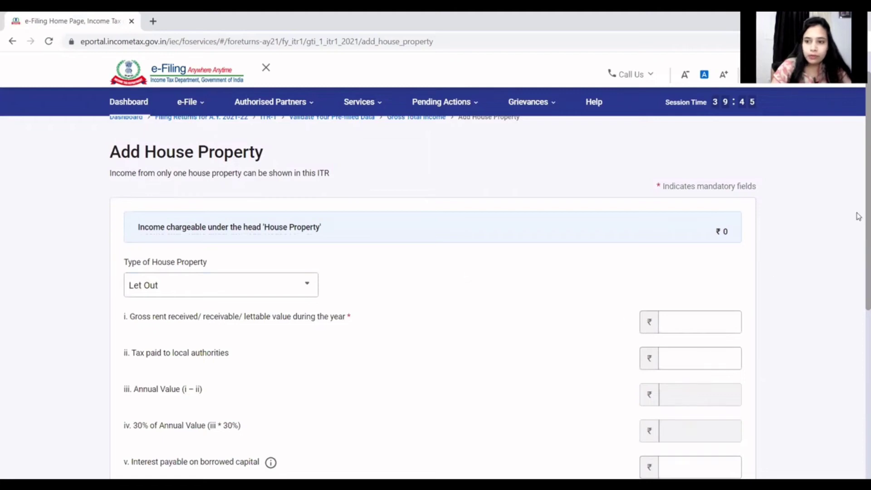
{"action": "scroll", "coordinate": [858, 236], "scroll_direction": "down", "scroll_amount": 2}
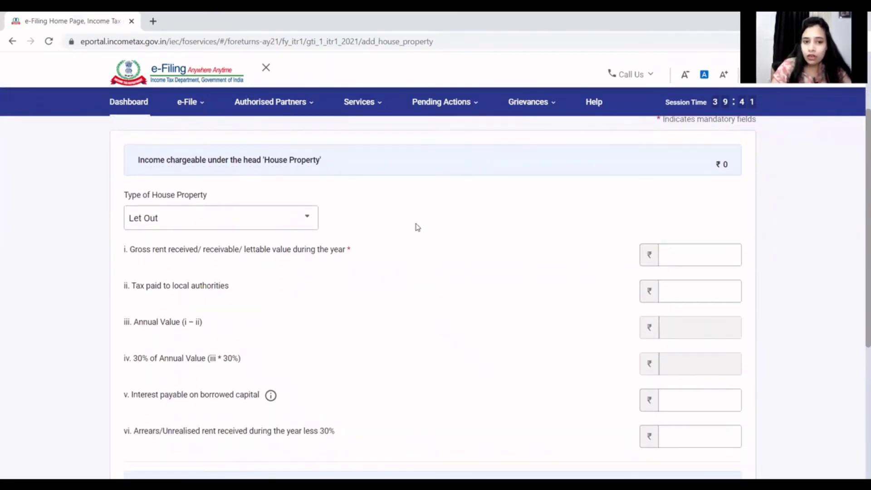
- Try to add the let-out house property with its rent, tax and interest amounts left blank, and cancel the entry
{"action": "left_click", "coordinate": [688, 247]}
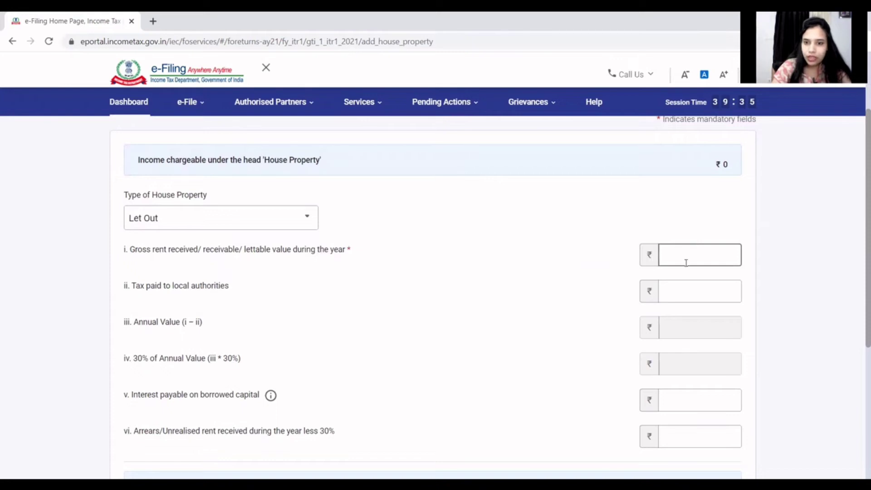
{"action": "left_click", "coordinate": [685, 291]}
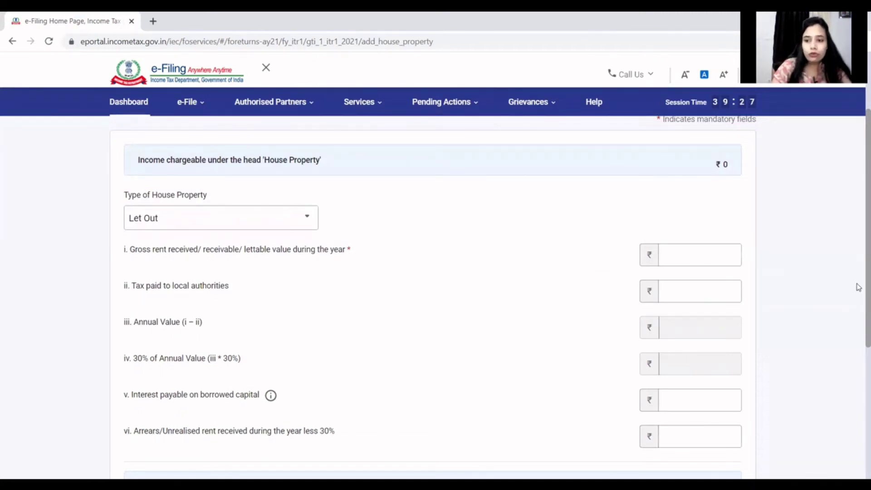
{"action": "scroll", "coordinate": [858, 286], "scroll_direction": "down", "scroll_amount": 1}
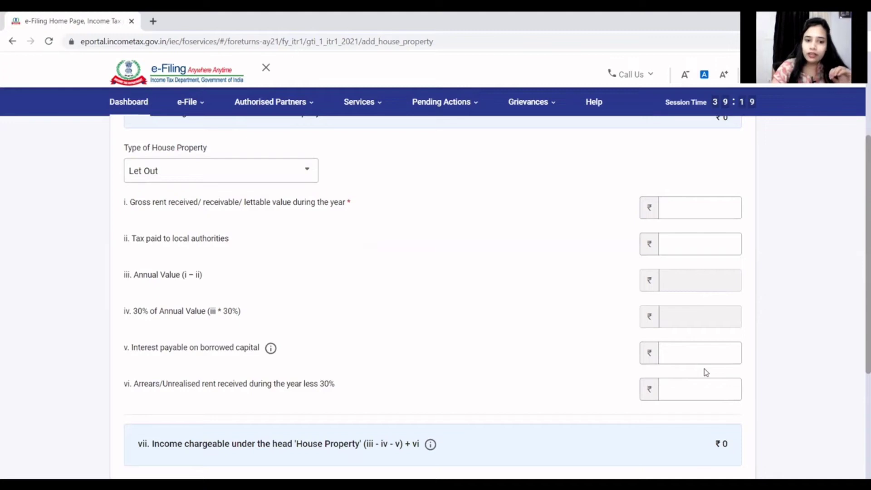
{"action": "scroll", "coordinate": [706, 372], "scroll_direction": "down", "scroll_amount": 1}
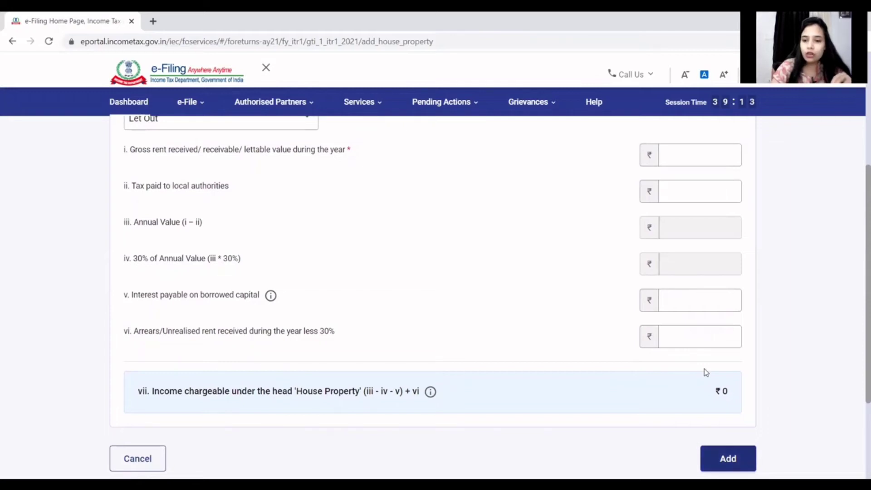
{"action": "key", "text": "Return"}
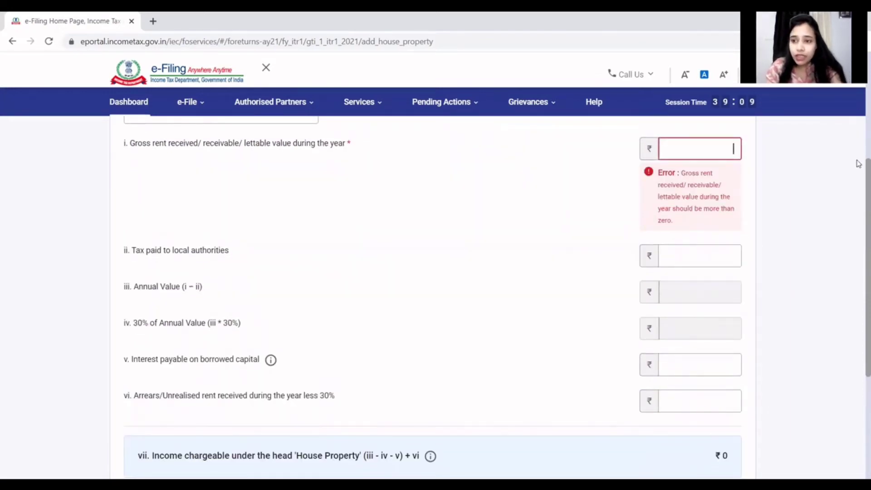
{"action": "scroll", "coordinate": [832, 278], "scroll_direction": "down", "scroll_amount": 5}
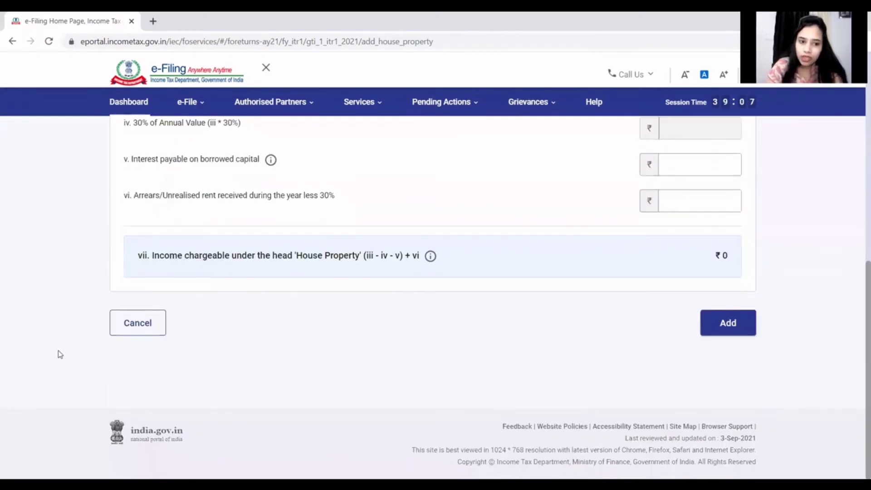
{"action": "left_click", "coordinate": [148, 325]}
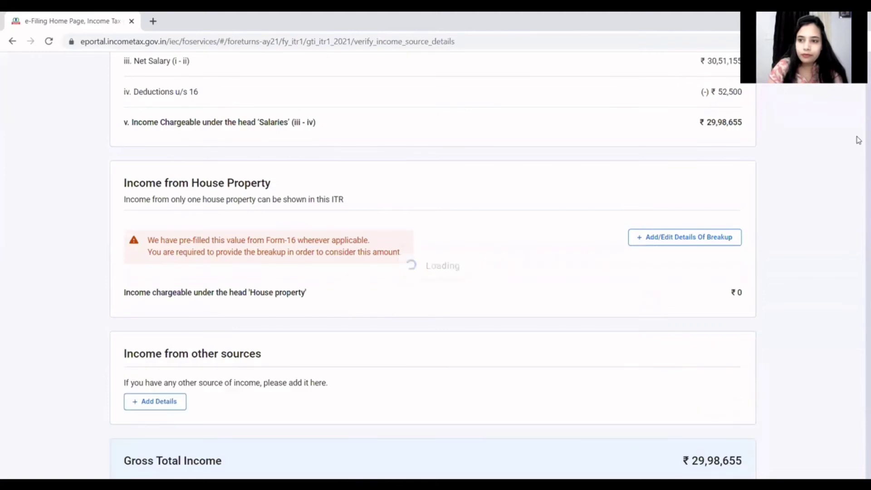
- Check the salary, house property, other sources and exempt income sections, and confirm the gross total income
{"action": "scroll", "coordinate": [858, 182], "scroll_direction": "down", "scroll_amount": 5}
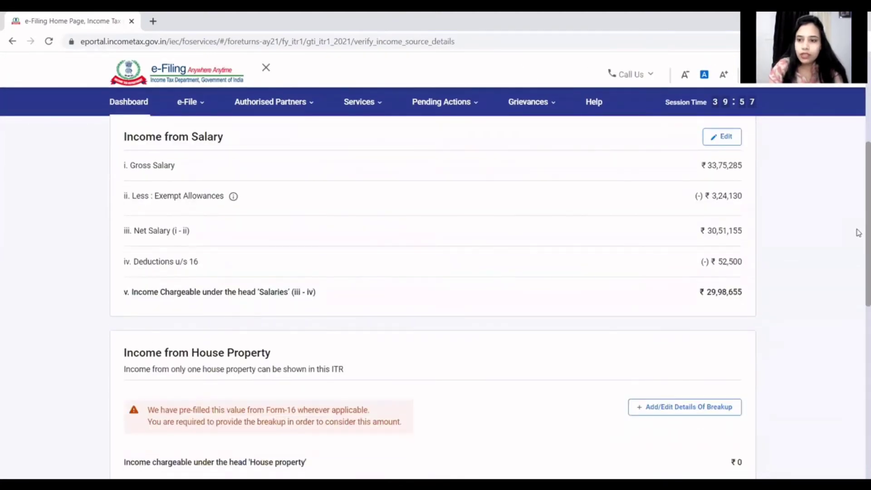
{"action": "scroll", "coordinate": [858, 254], "scroll_direction": "down", "scroll_amount": 5}
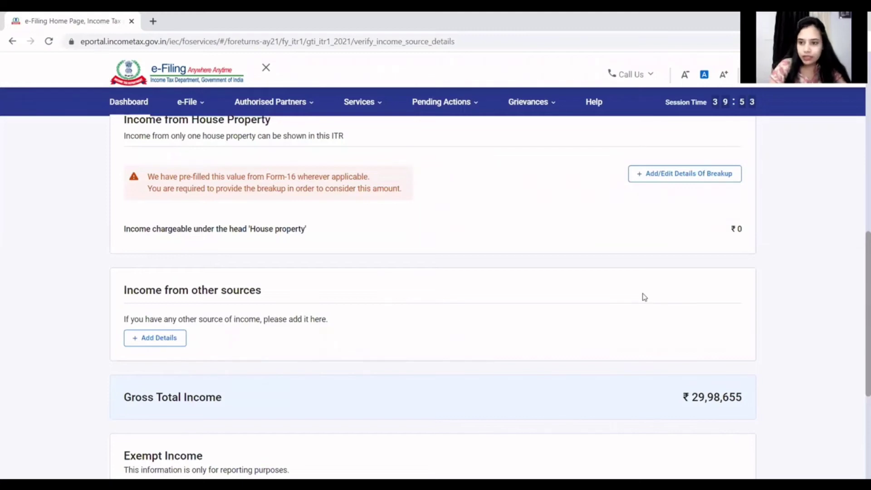
{"action": "scroll", "coordinate": [645, 297], "scroll_direction": "down", "scroll_amount": 4}
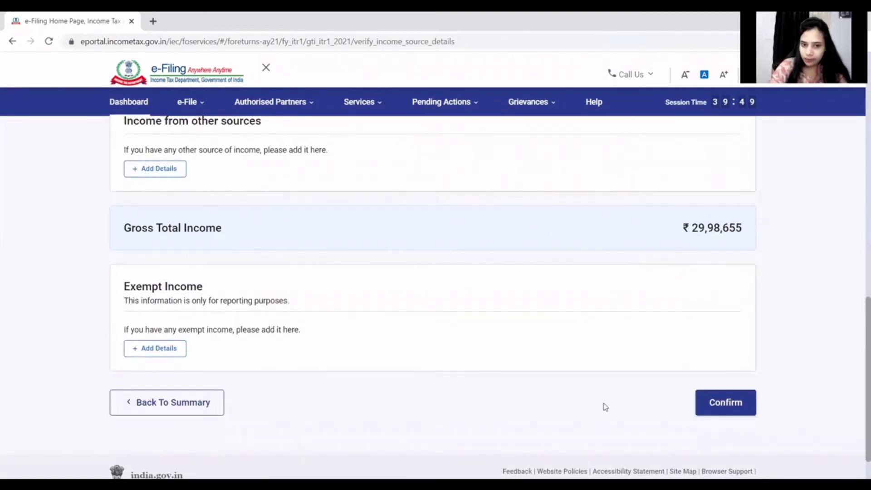
{"action": "left_click", "coordinate": [711, 401]}
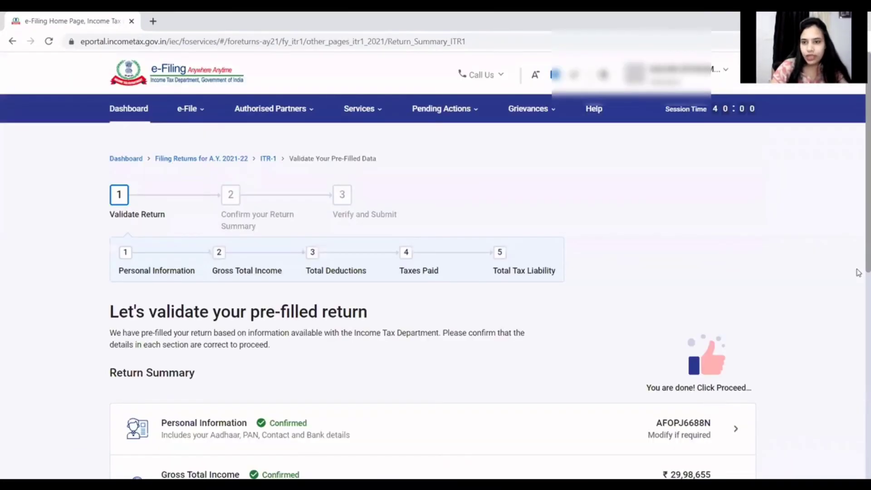
- Open the Total Deductions section and answer No to the donation, scientific research or rural development donation, and section 80GG questions
{"action": "scroll", "coordinate": [859, 210], "scroll_direction": "down", "scroll_amount": 6}
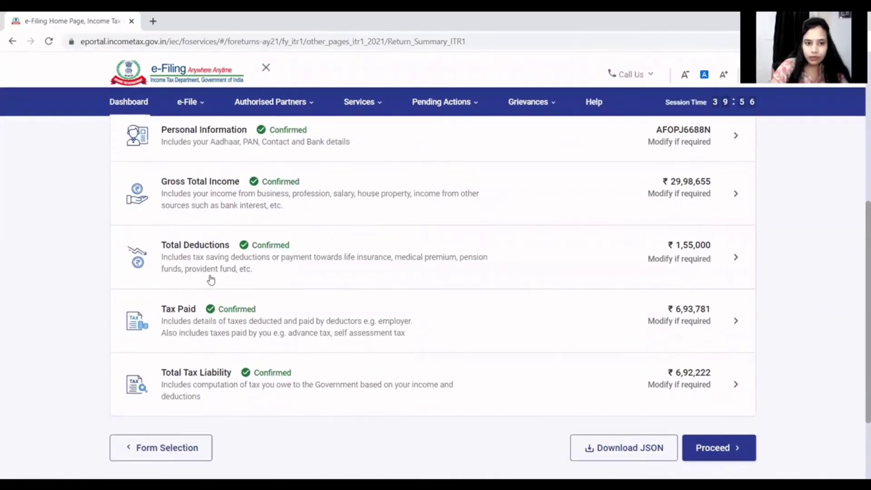
{"action": "left_click", "coordinate": [211, 271]}
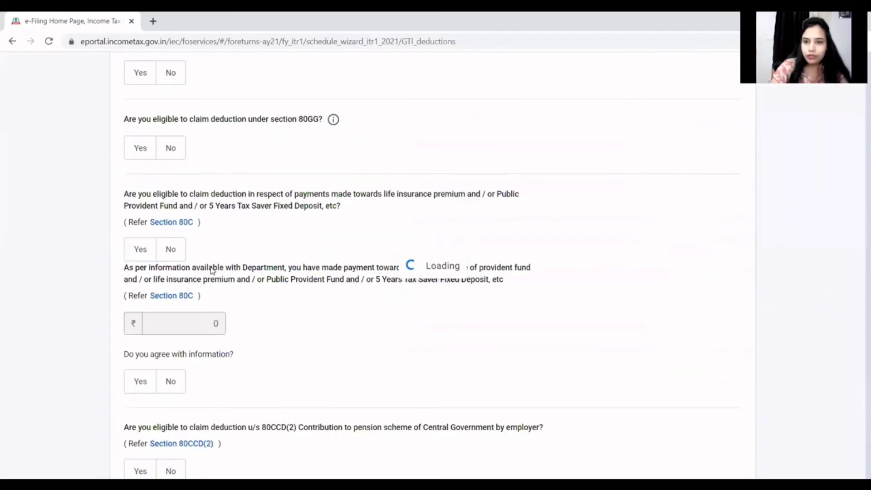
{"action": "scroll", "coordinate": [860, 117], "scroll_direction": "up", "scroll_amount": 6}
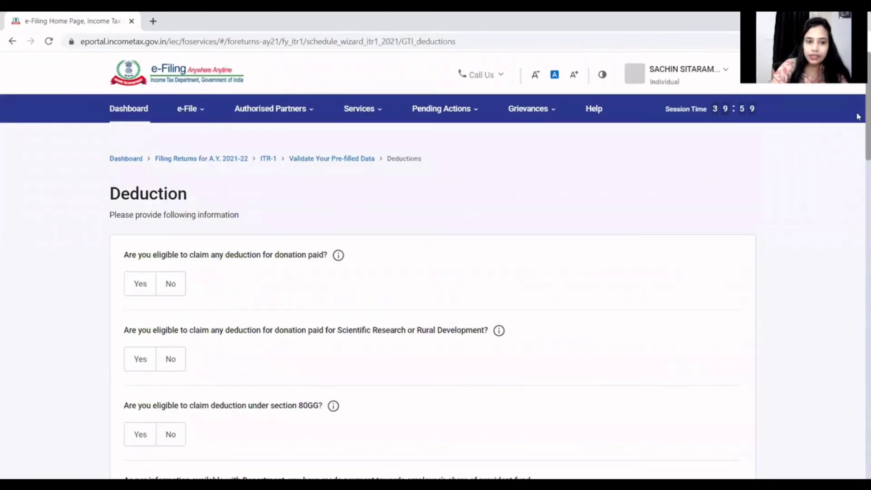
{"action": "scroll", "coordinate": [859, 117], "scroll_direction": "down", "scroll_amount": 2}
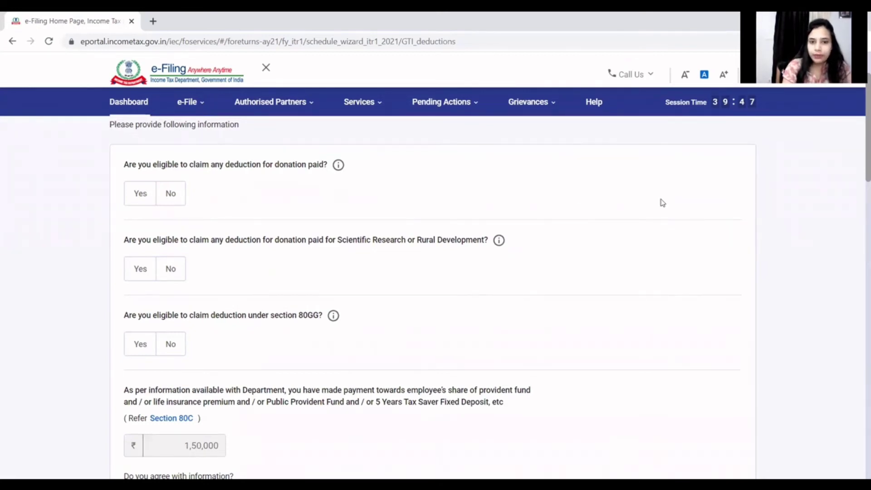
{"action": "left_click", "coordinate": [175, 203]}
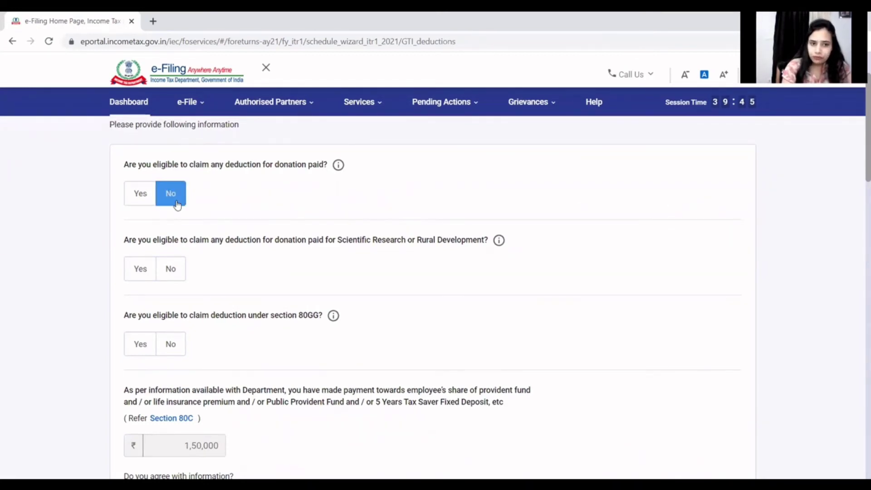
{"action": "left_click", "coordinate": [173, 270]}
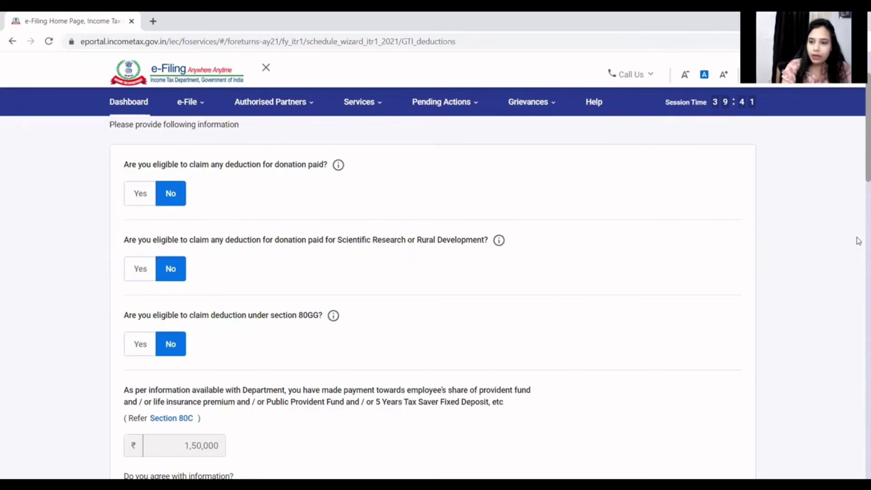
- Answer No to the section 80CCD(2) and 80E deduction questions and Yes to the section 80D medical insurance question
{"action": "left_click_drag", "start_coordinate": [859, 179], "coordinate": [858, 256]}
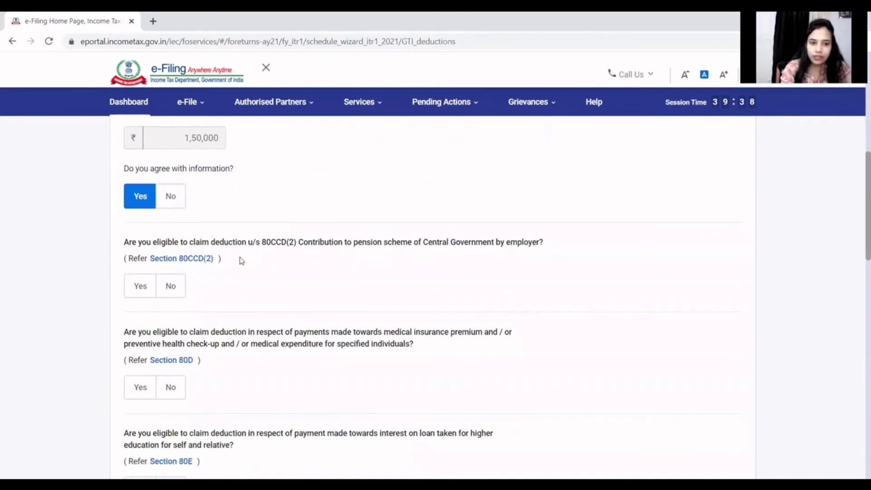
{"action": "left_click", "coordinate": [180, 291]}
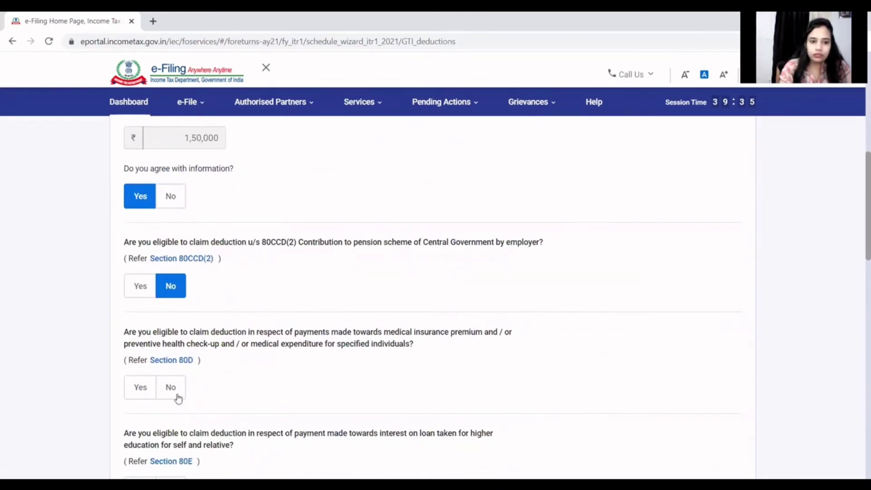
{"action": "left_click", "coordinate": [178, 398]}
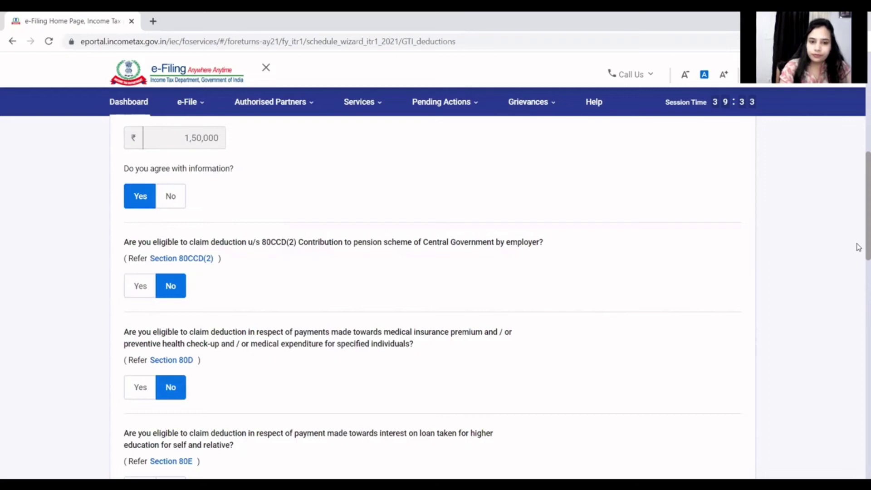
{"action": "left_click_drag", "start_coordinate": [859, 247], "coordinate": [859, 289]}
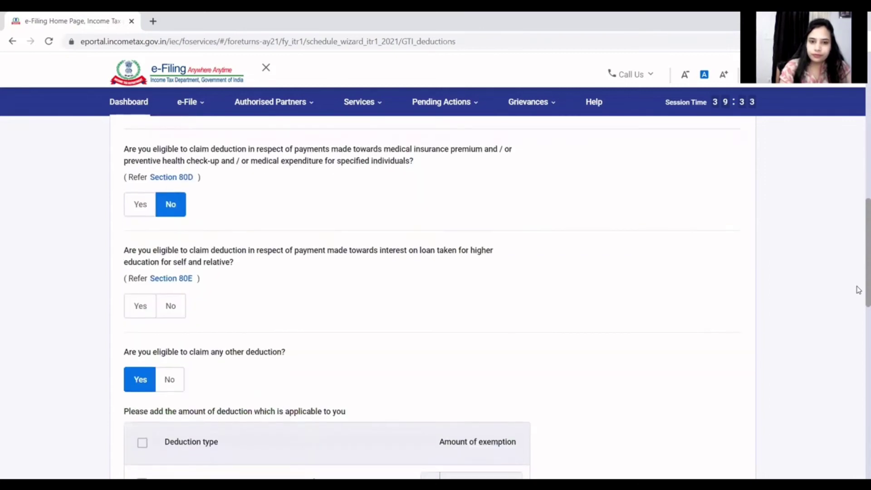
{"action": "left_click", "coordinate": [178, 309]}
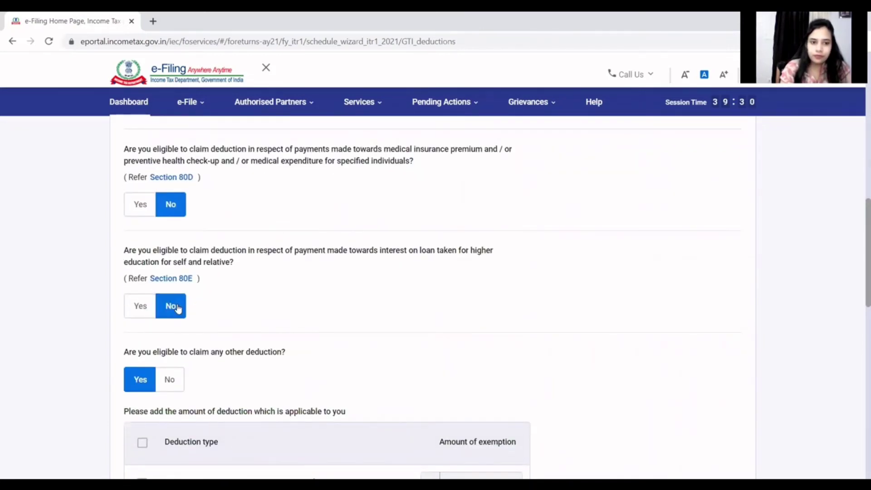
{"action": "left_click", "coordinate": [141, 217]}
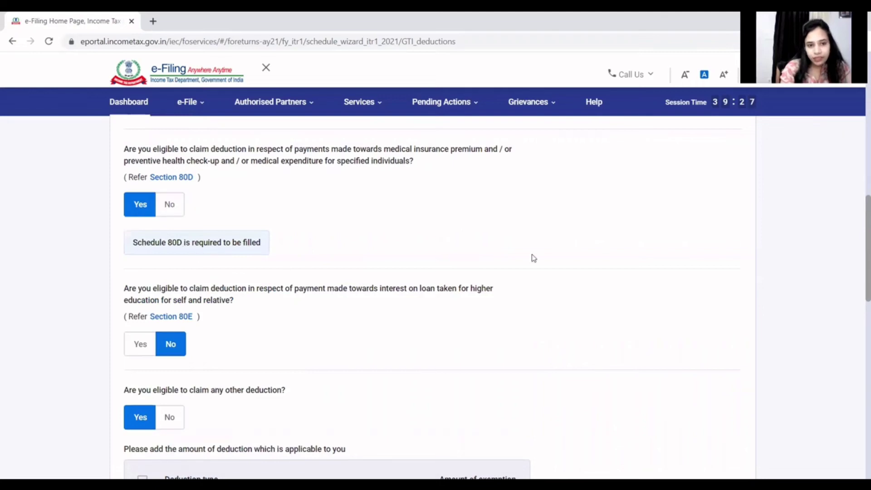
- Check the list of other deduction types, leave them all unselected, and continue to the deductions verification
{"action": "scroll", "coordinate": [858, 236], "scroll_direction": "down", "scroll_amount": 5}
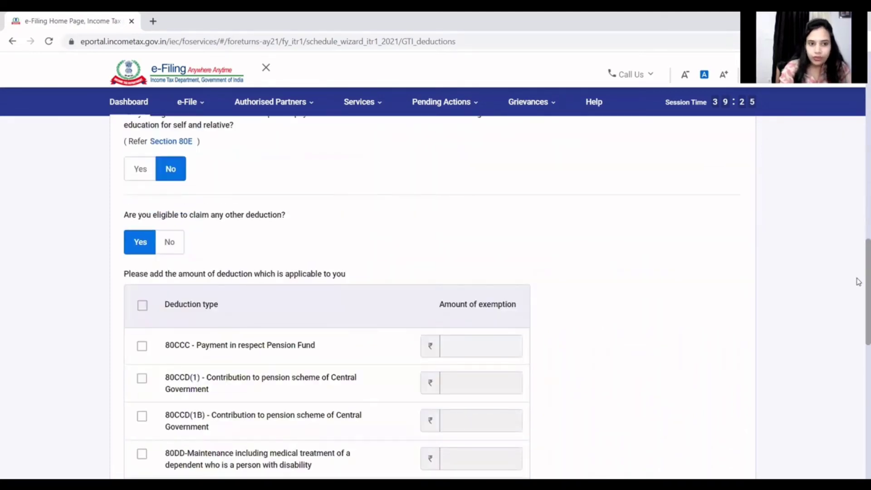
{"action": "scroll", "coordinate": [859, 288], "scroll_direction": "down", "scroll_amount": 8}
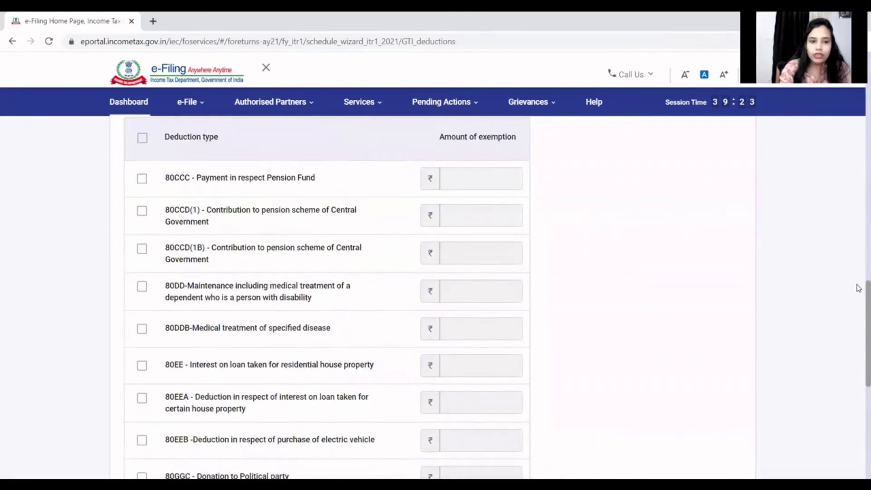
{"action": "scroll", "coordinate": [858, 289], "scroll_direction": "down", "scroll_amount": 2}
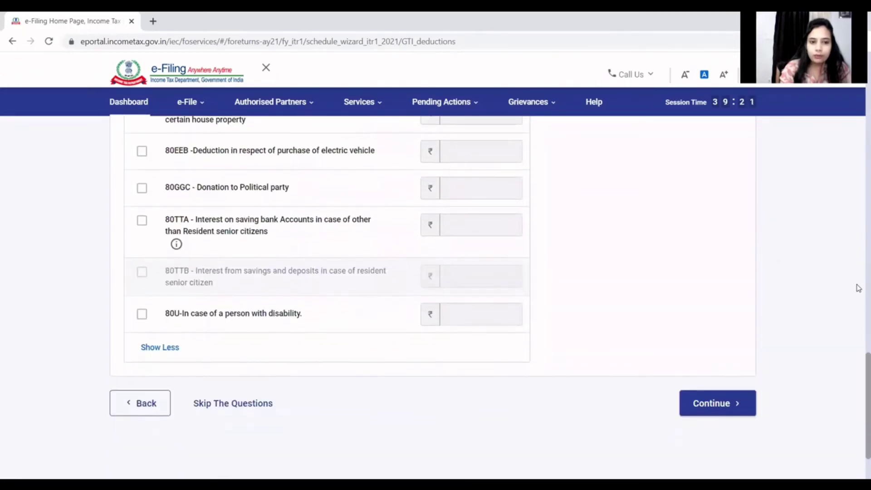
{"action": "scroll", "coordinate": [859, 288], "scroll_direction": "up", "scroll_amount": 1}
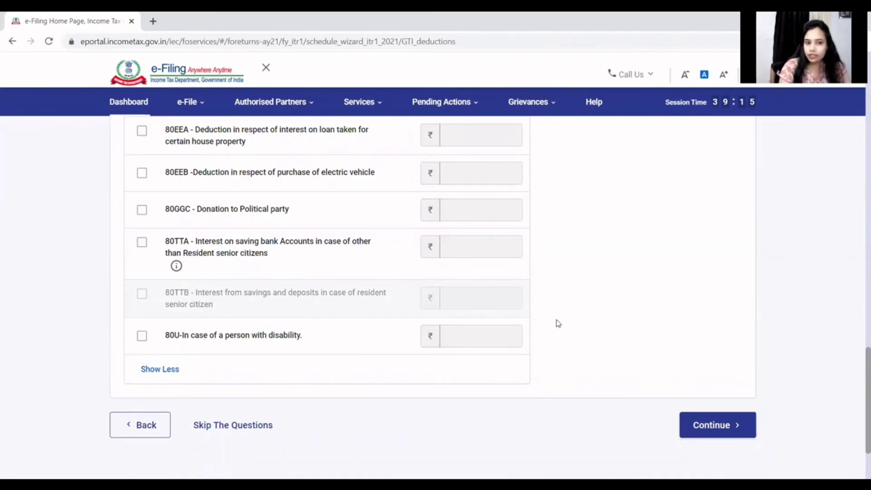
{"action": "left_click", "coordinate": [706, 429]}
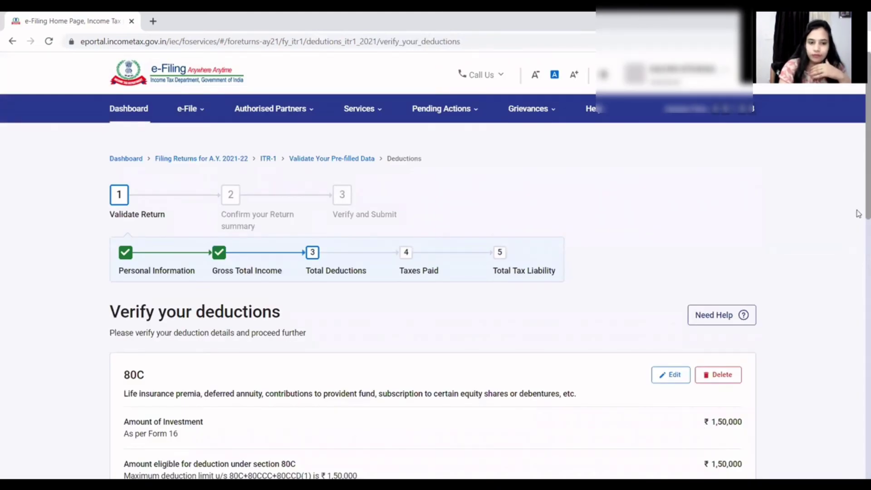
- Open the 80D deduction for editing, check the self, family and parents health insurance and checkup amounts, and return to the deductions overview
{"action": "scroll", "coordinate": [857, 236], "scroll_direction": "down", "scroll_amount": 6}
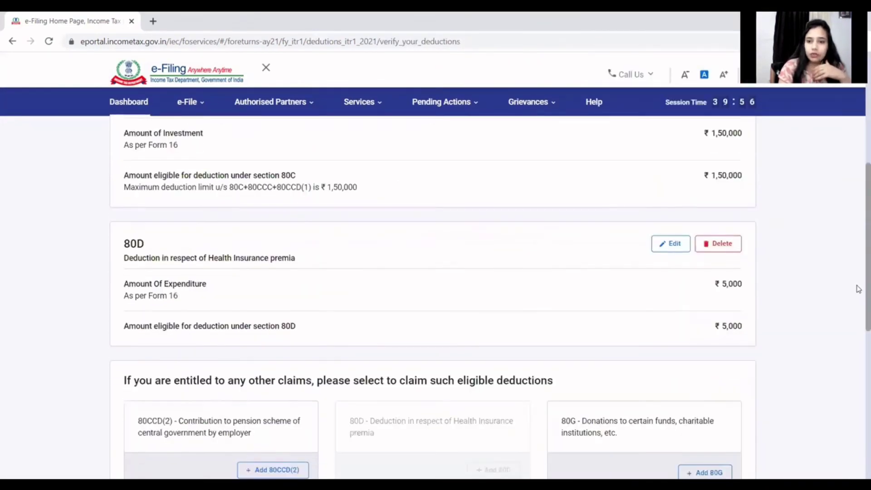
{"action": "scroll", "coordinate": [858, 289], "scroll_direction": "down", "scroll_amount": 1}
{"action": "left_click", "coordinate": [669, 209]}
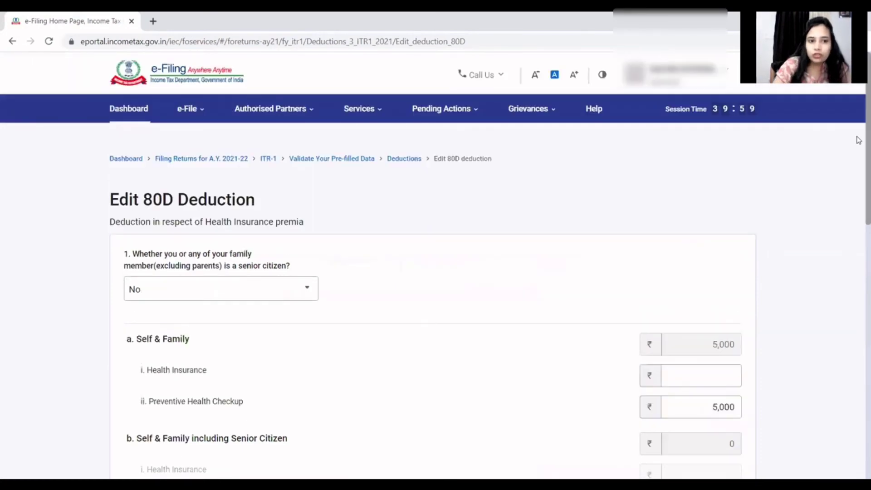
{"action": "scroll", "coordinate": [854, 177], "scroll_direction": "down", "scroll_amount": 4}
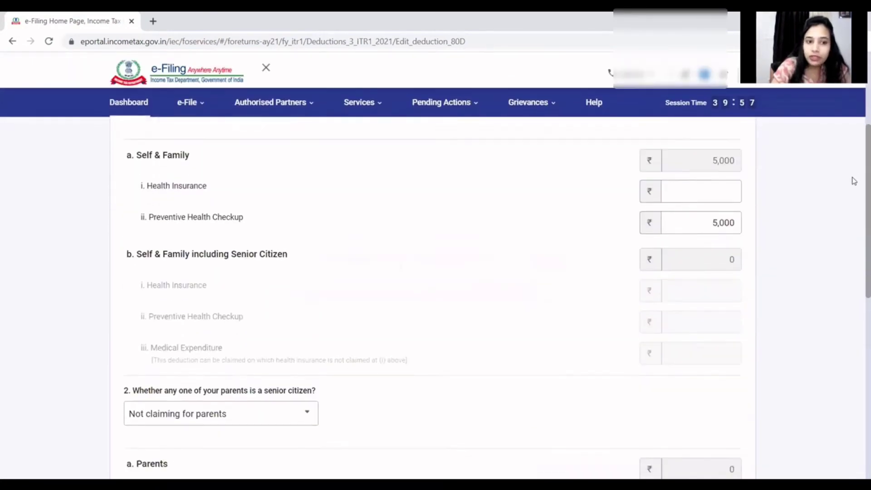
{"action": "scroll", "coordinate": [856, 159], "scroll_direction": "up", "scroll_amount": 2}
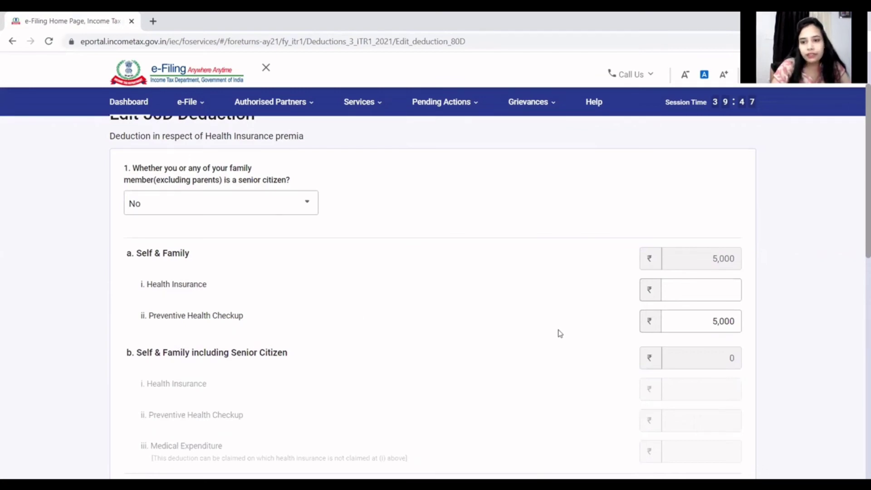
{"action": "scroll", "coordinate": [859, 259], "scroll_direction": "down", "scroll_amount": 10}
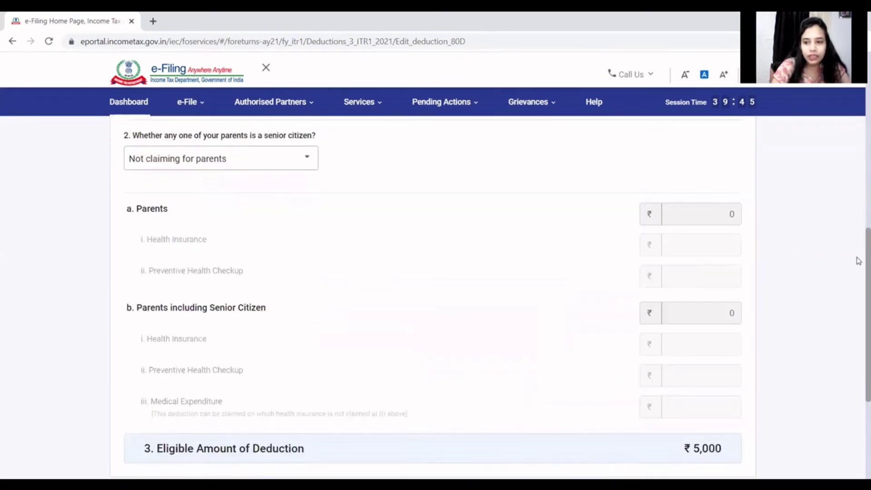
{"action": "key", "text": "Return"}
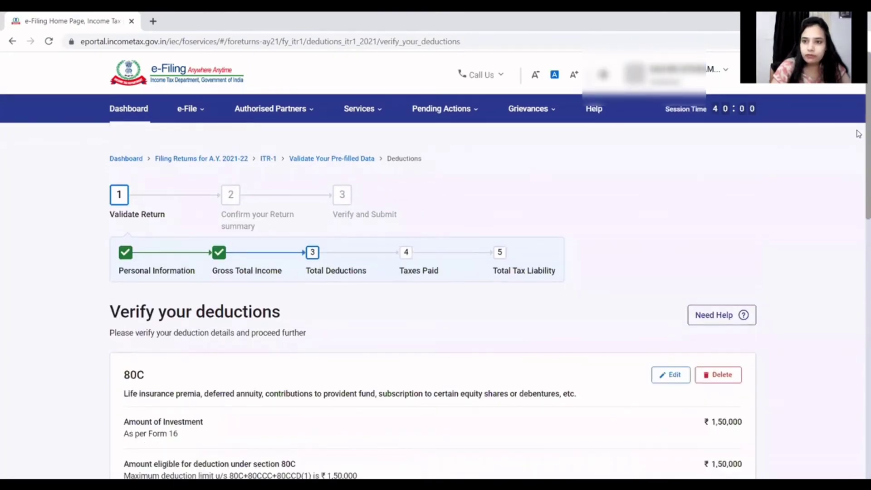
- Check the remaining eligible claims and the total deductions, and confirm the deductions section
{"action": "scroll", "coordinate": [858, 229], "scroll_direction": "down", "scroll_amount": 15}
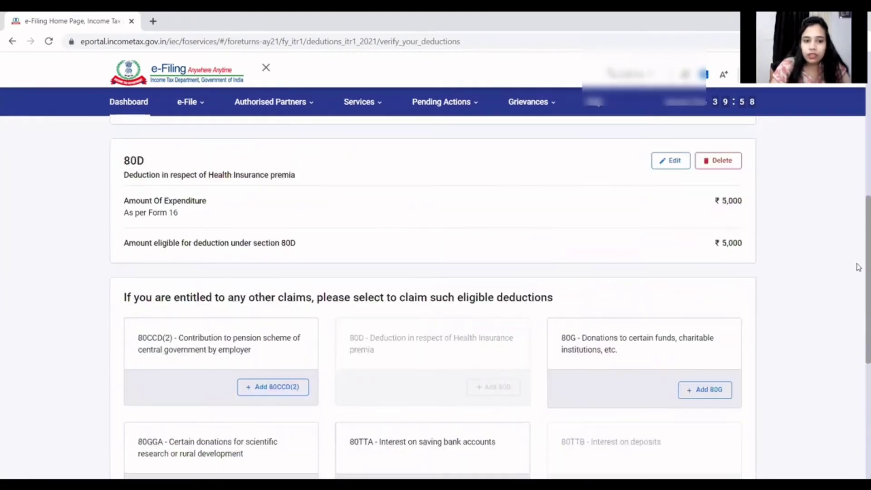
{"action": "key", "text": "Tab"}
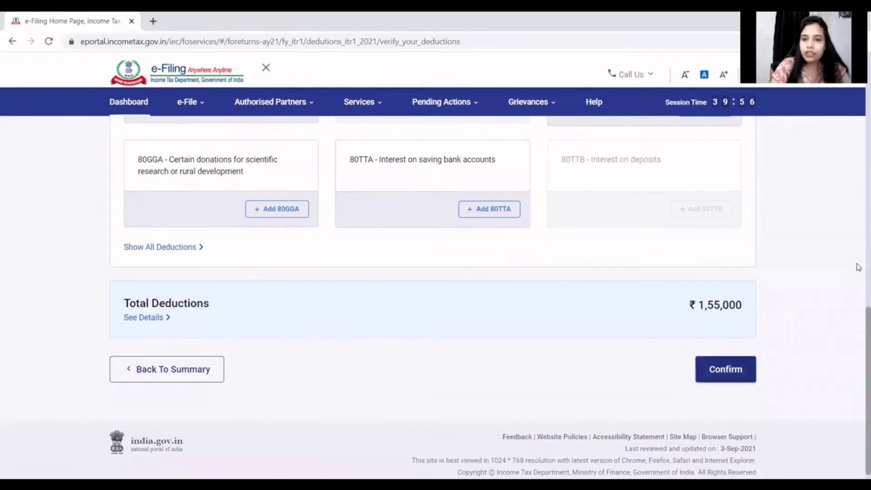
{"action": "key", "text": "Return"}
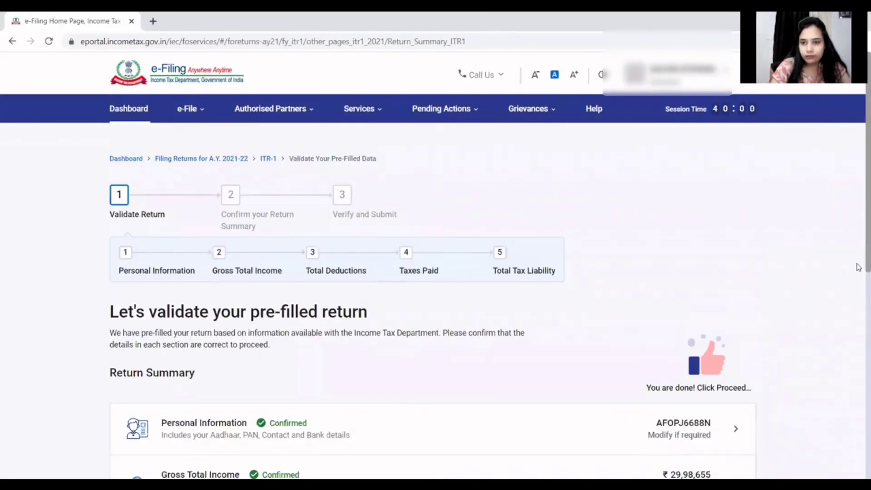
- Open the Tax Paid section, expand the details of TDS on salary income, and examine the deductor entry and the other tax payment categories
{"action": "scroll", "coordinate": [859, 246], "scroll_direction": "down", "scroll_amount": 7}
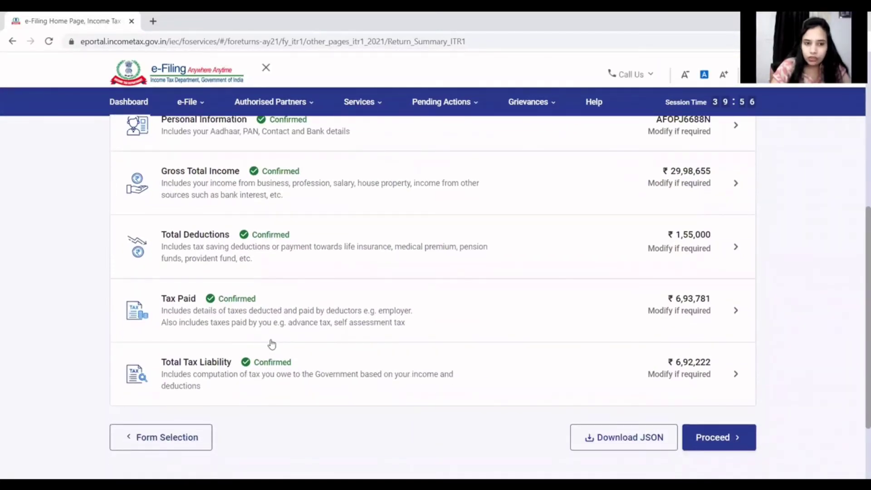
{"action": "left_click", "coordinate": [180, 310]}
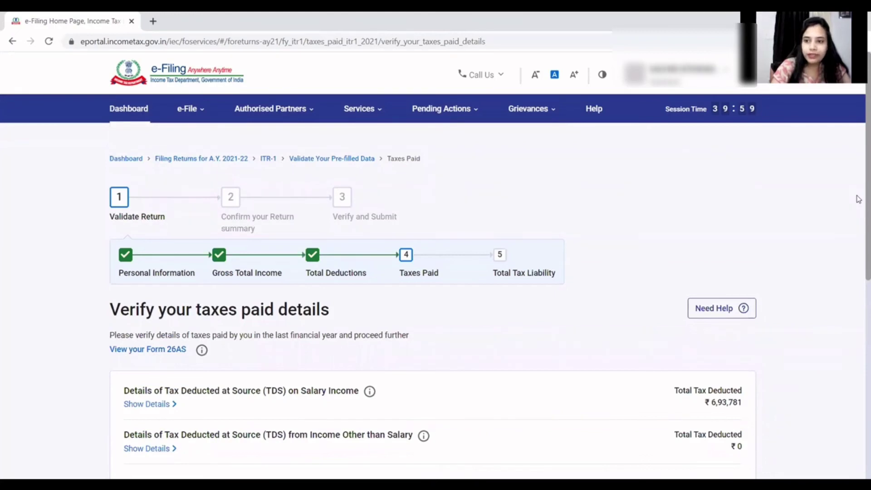
{"action": "scroll", "coordinate": [858, 198], "scroll_direction": "down", "scroll_amount": 4}
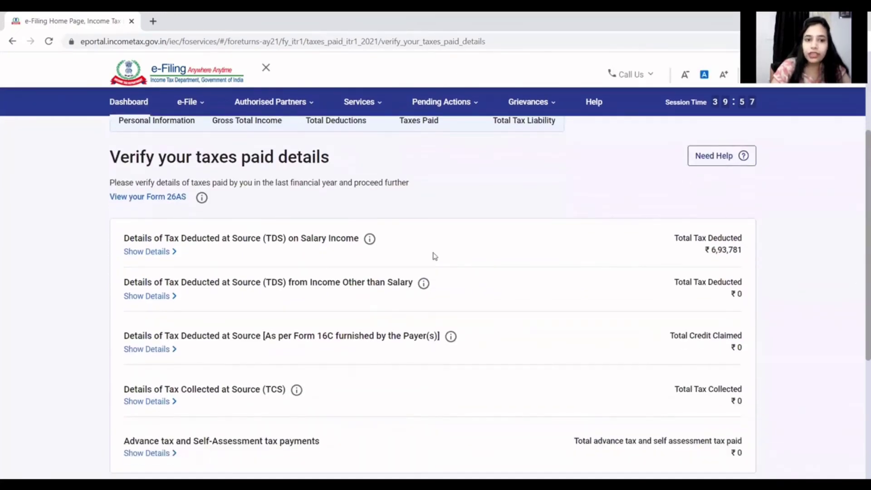
{"action": "left_click", "coordinate": [150, 251]}
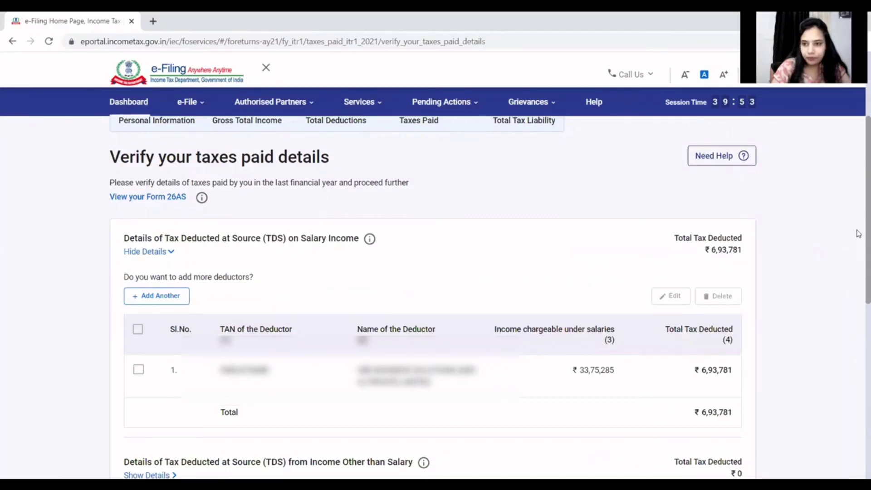
{"action": "scroll", "coordinate": [859, 233], "scroll_direction": "down", "scroll_amount": 9}
{"action": "scroll", "coordinate": [859, 244], "scroll_direction": "up", "scroll_amount": 4}
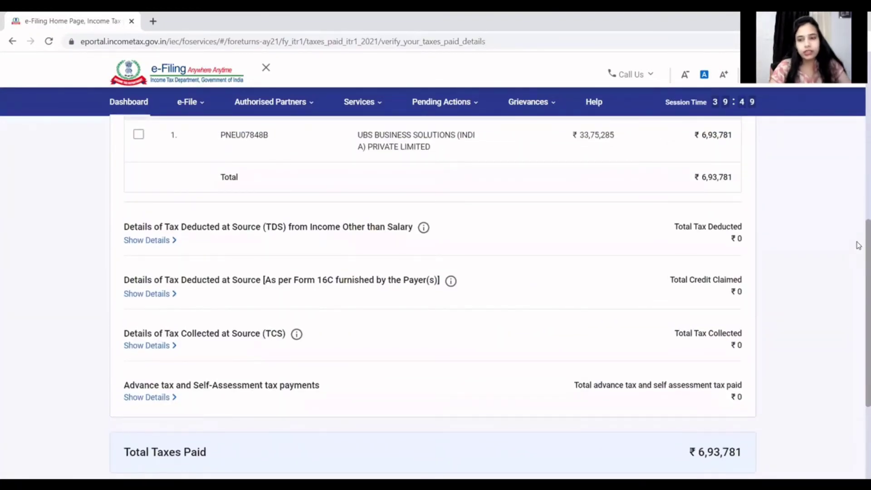
- Check the remaining tax payment categories, expand the advance tax and self-assessment tax details, and confirm the Tax Paid section
{"action": "scroll", "coordinate": [859, 245], "scroll_direction": "down", "scroll_amount": 1}
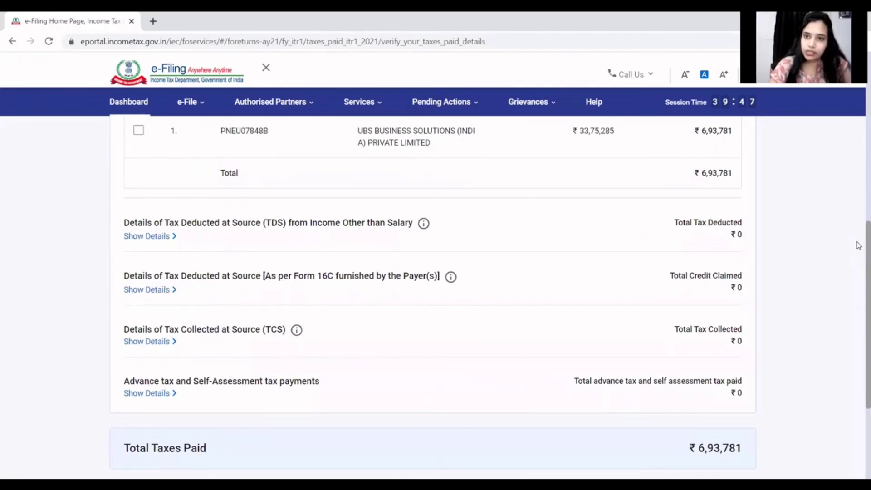
{"action": "scroll", "coordinate": [858, 243], "scroll_direction": "down", "scroll_amount": 1}
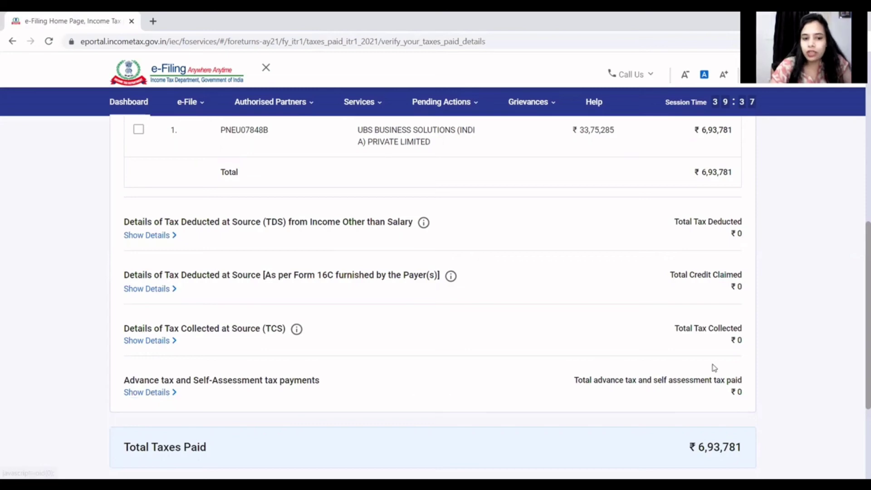
{"action": "scroll", "coordinate": [856, 269], "scroll_direction": "up", "scroll_amount": 3}
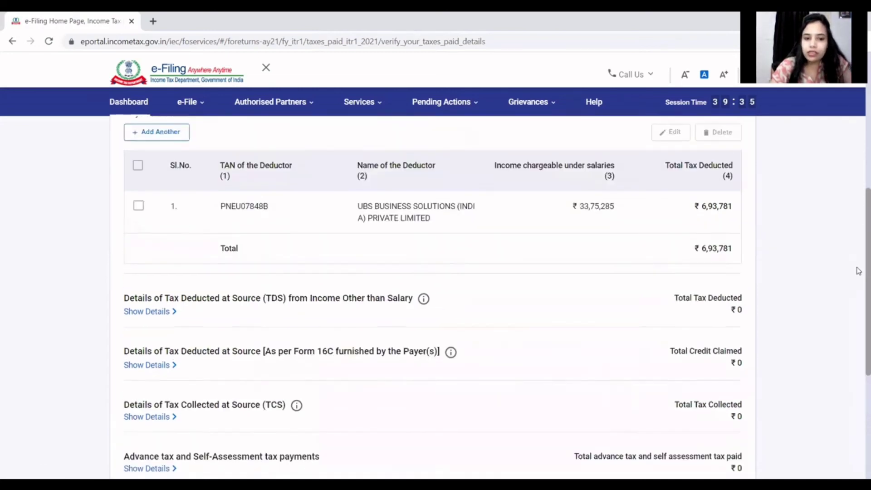
{"action": "scroll", "coordinate": [856, 272], "scroll_direction": "down", "scroll_amount": 5}
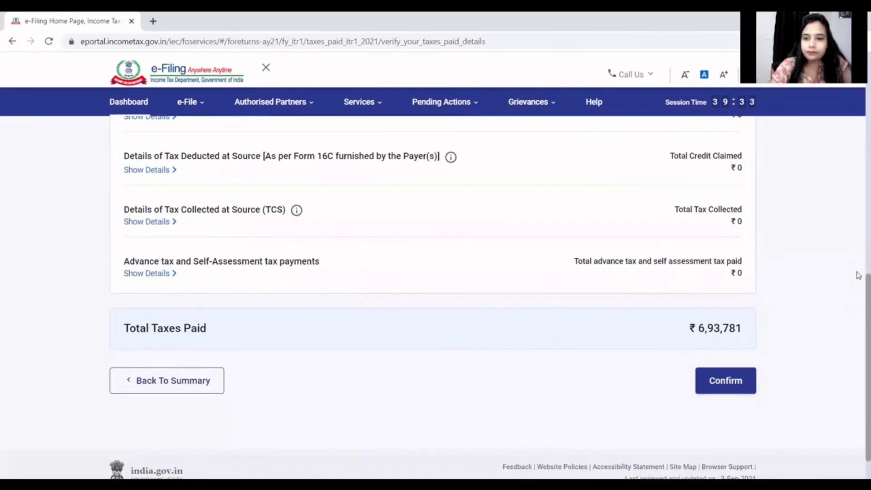
{"action": "left_click", "coordinate": [151, 278]}
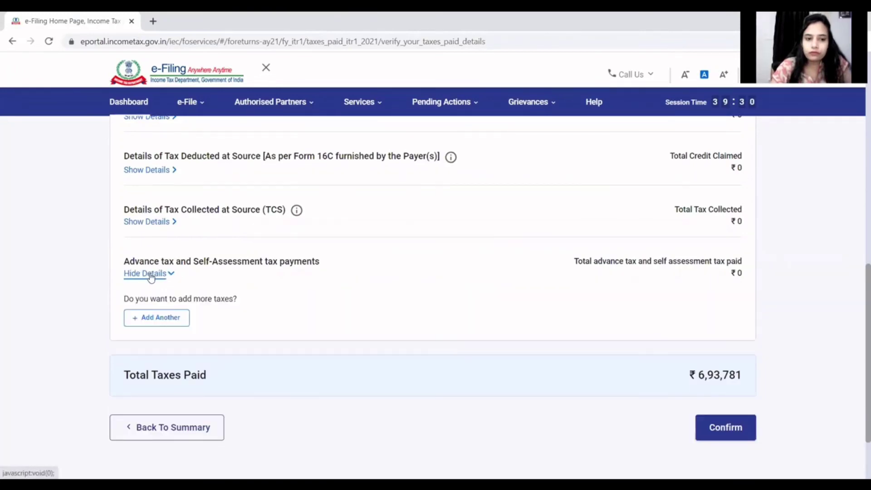
{"action": "left_click", "coordinate": [714, 424]}
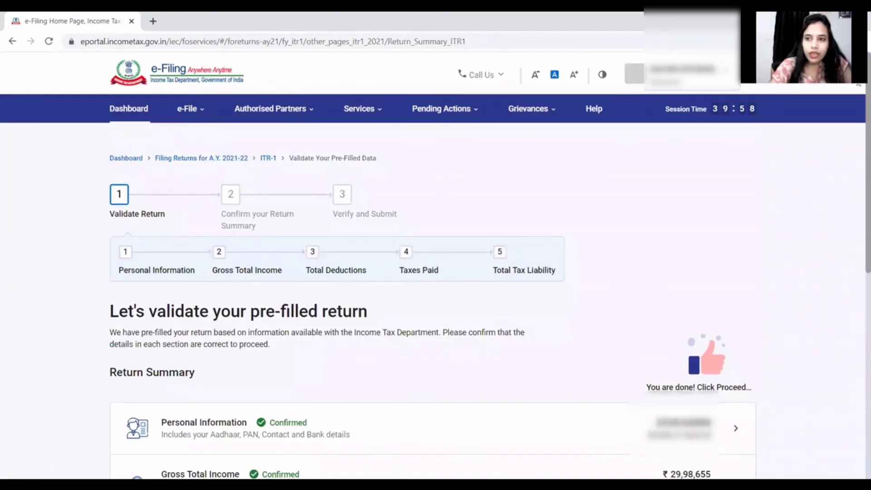
- Open the Total Tax Liability section, check the computation of income, tax, cess, relief, interest and late fee, and confirm the section
{"action": "scroll", "coordinate": [825, 268], "scroll_direction": "down", "scroll_amount": 10}
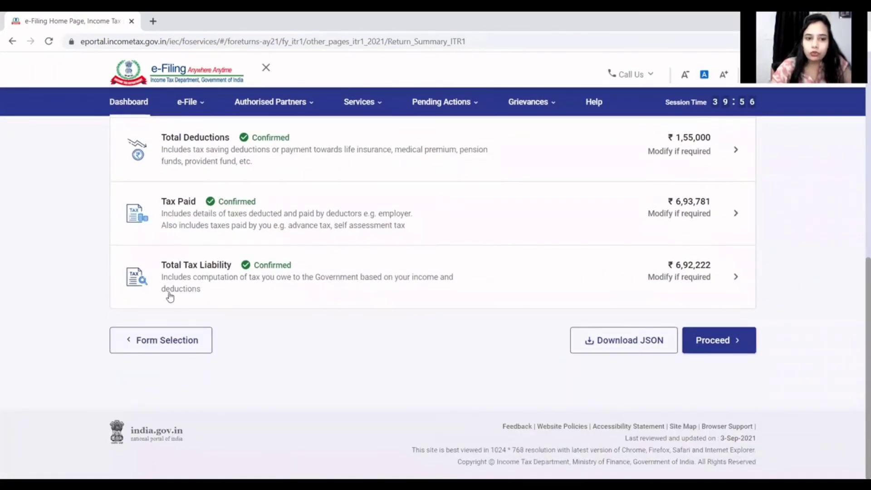
{"action": "left_click", "coordinate": [183, 264]}
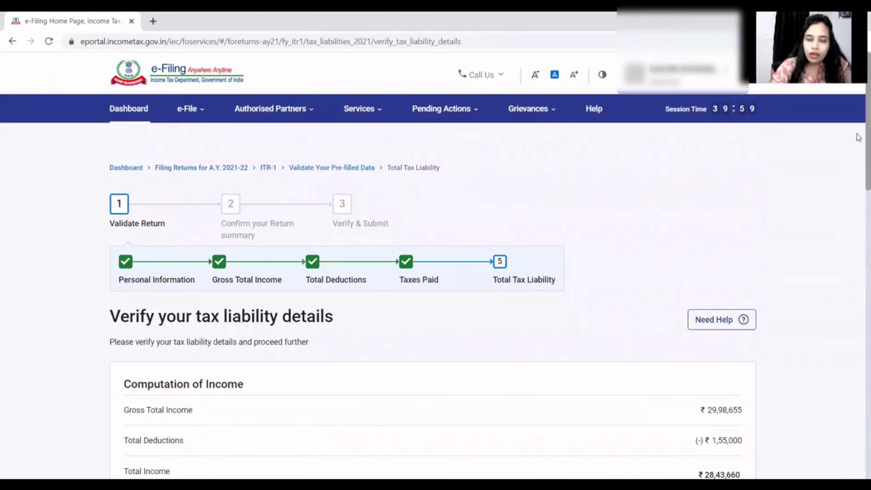
{"action": "scroll", "coordinate": [859, 137], "scroll_direction": "down", "scroll_amount": 4}
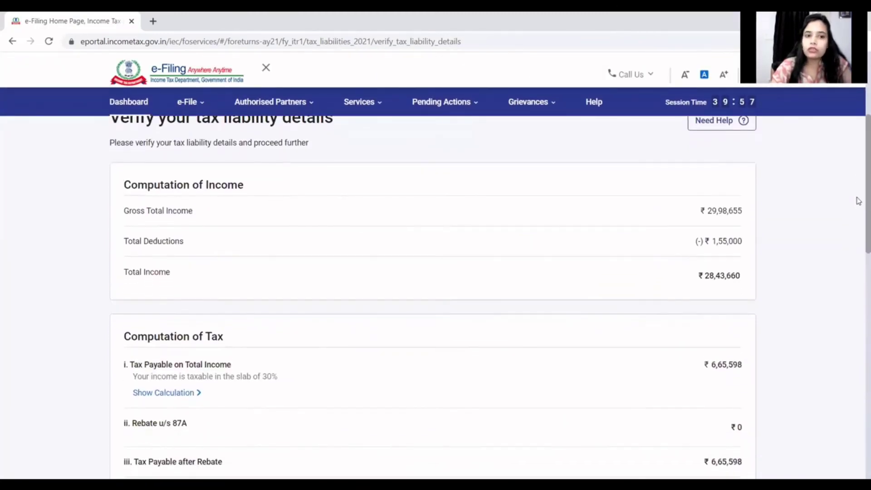
{"action": "scroll", "coordinate": [859, 200], "scroll_direction": "down", "scroll_amount": 3}
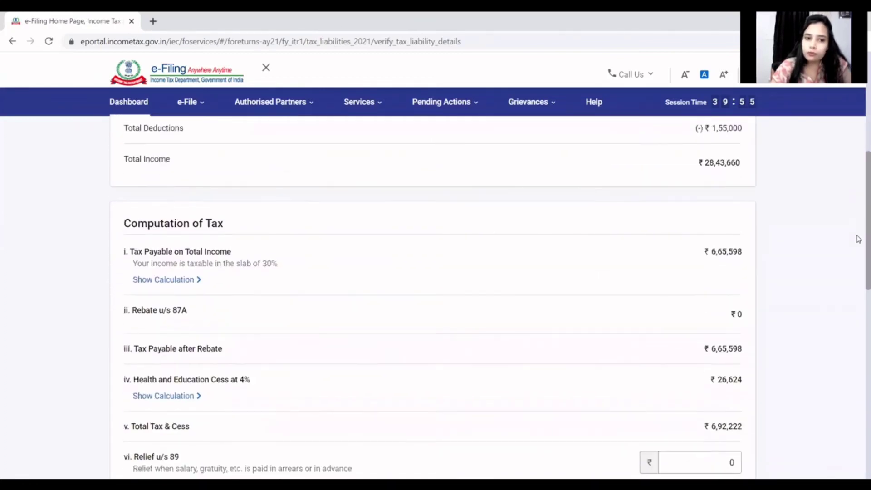
{"action": "scroll", "coordinate": [859, 239], "scroll_direction": "down", "scroll_amount": 3}
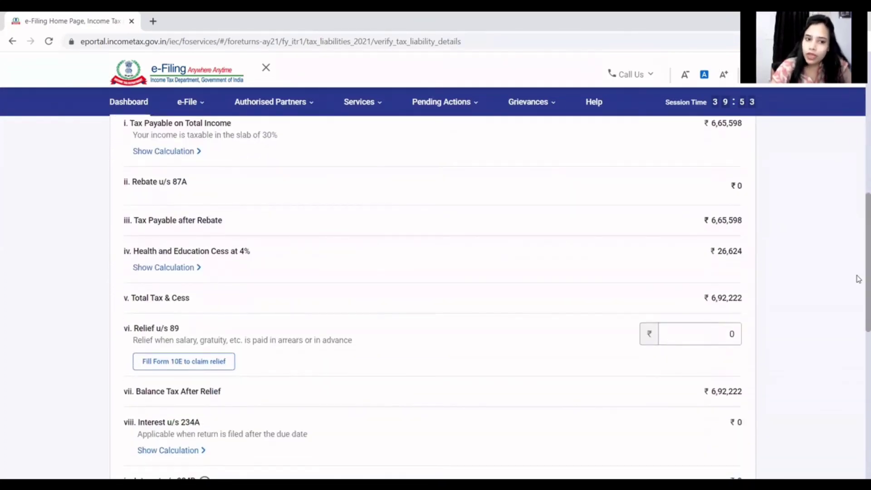
{"action": "scroll", "coordinate": [859, 279], "scroll_direction": "down", "scroll_amount": 4}
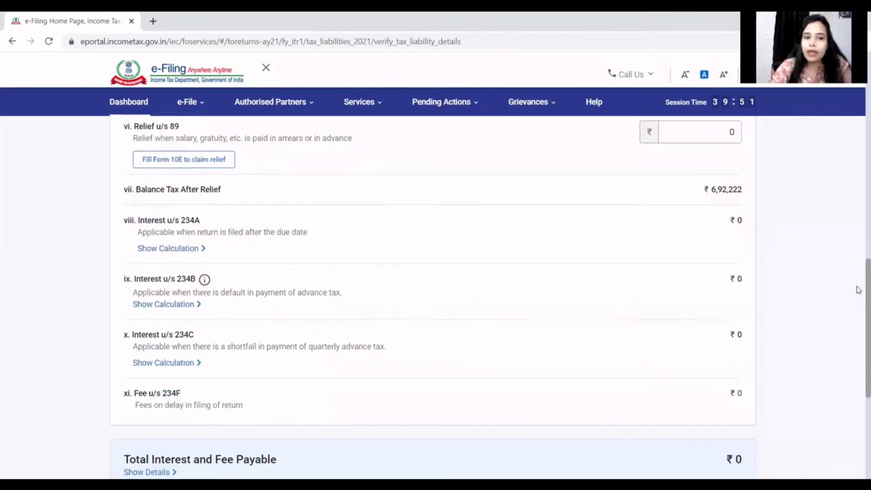
{"action": "scroll", "coordinate": [859, 290], "scroll_direction": "down", "scroll_amount": 3}
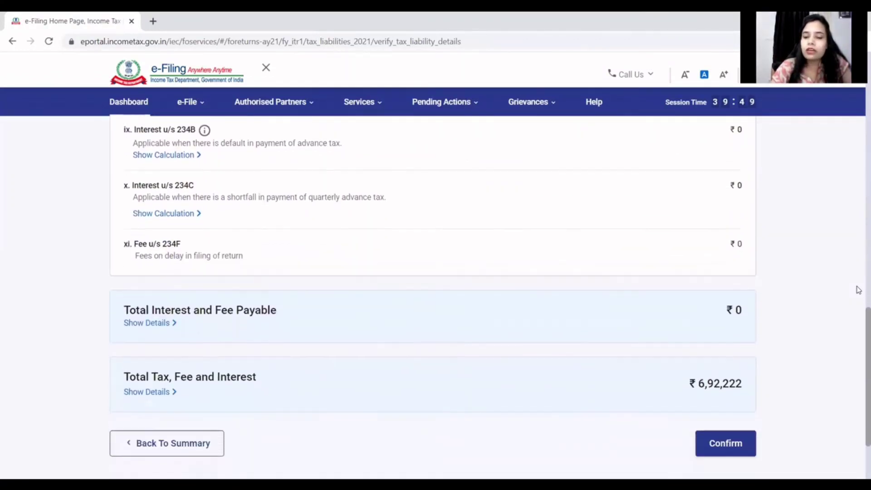
{"action": "scroll", "coordinate": [859, 290], "scroll_direction": "up", "scroll_amount": 4}
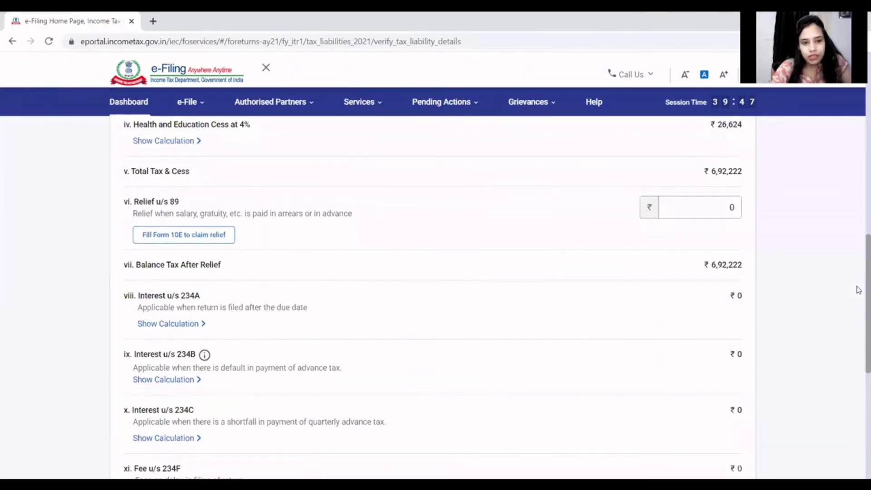
{"action": "scroll", "coordinate": [859, 290], "scroll_direction": "down", "scroll_amount": 2}
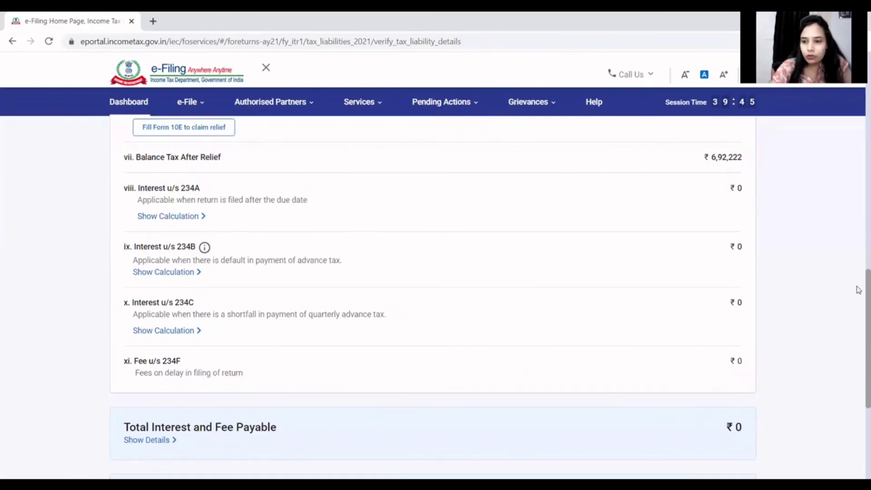
{"action": "scroll", "coordinate": [859, 290], "scroll_direction": "down", "scroll_amount": 4}
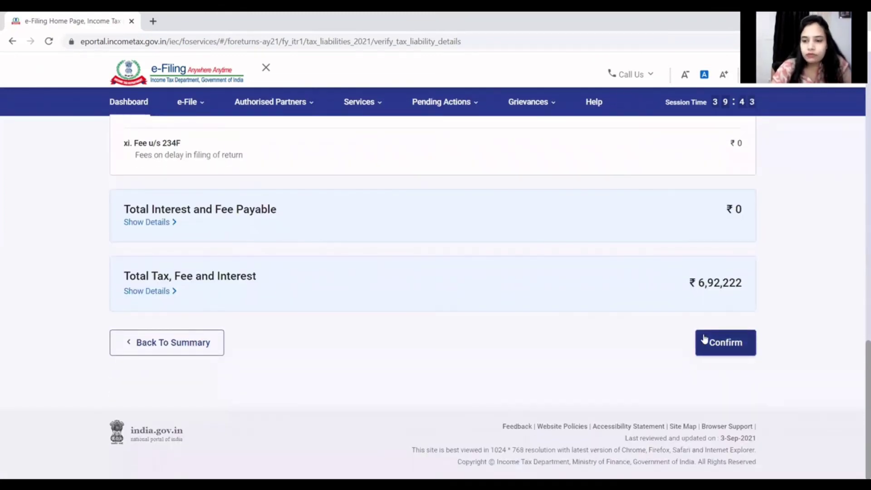
{"action": "left_click", "coordinate": [707, 340]}
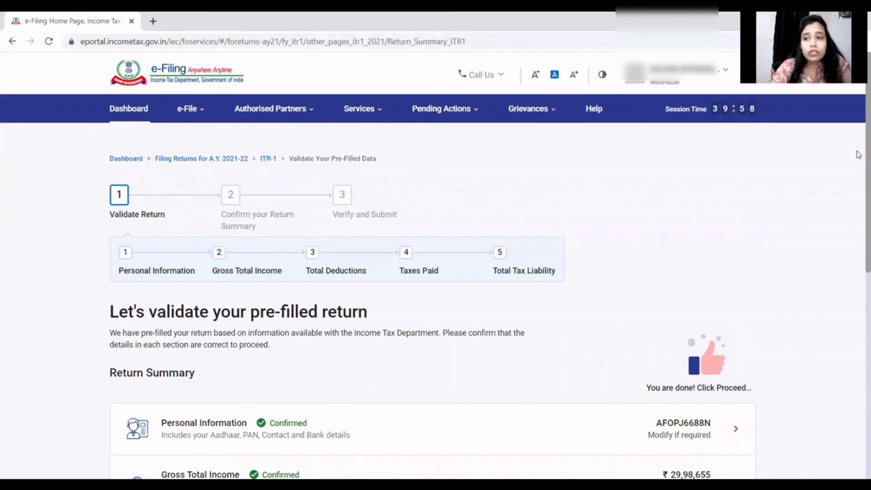
- Proceed with the validated return to the tax summary and check the taxable income, tax payable and refund calculations
{"action": "scroll", "coordinate": [857, 162], "scroll_direction": "down", "scroll_amount": 8}
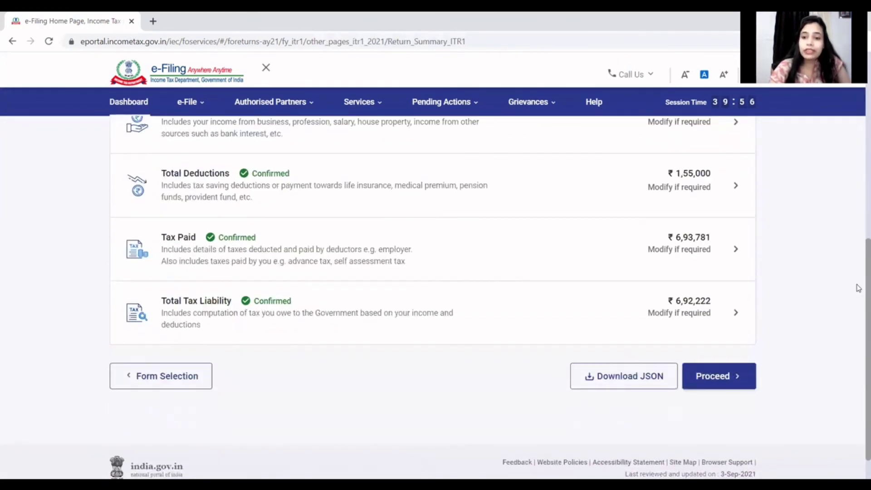
{"action": "left_click", "coordinate": [703, 382]}
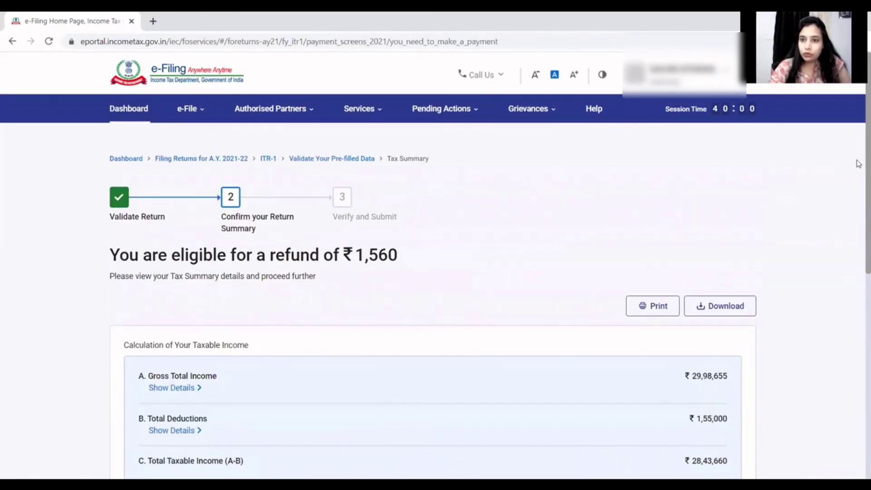
{"action": "scroll", "coordinate": [858, 162], "scroll_direction": "down", "scroll_amount": 3}
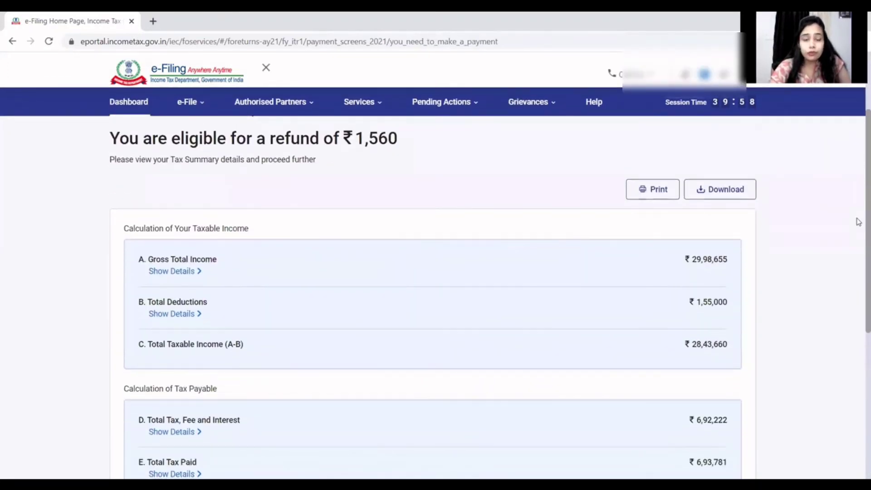
{"action": "scroll", "coordinate": [858, 227], "scroll_direction": "down", "scroll_amount": 3}
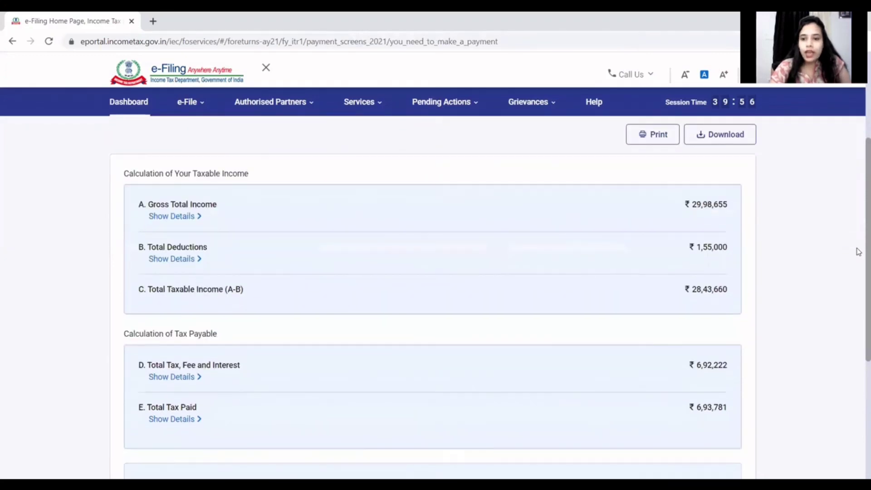
{"action": "scroll", "coordinate": [858, 281], "scroll_direction": "down", "scroll_amount": 2}
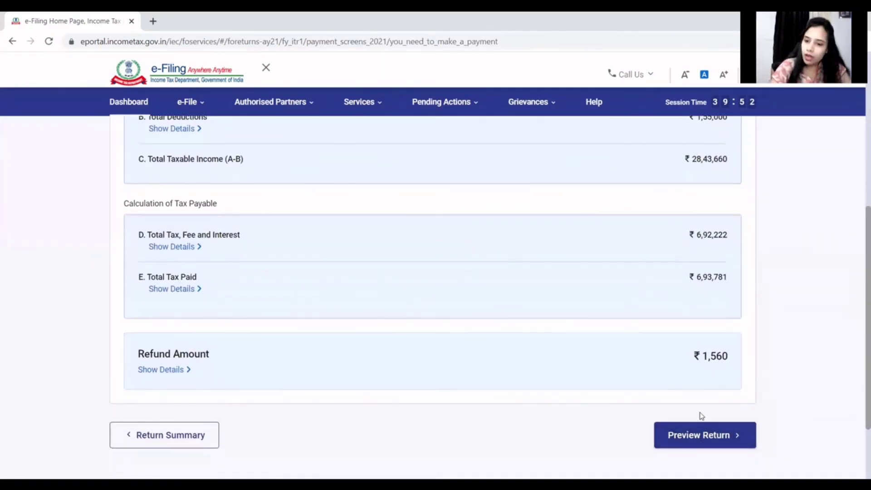
- Preview the return and look through the declaration and Tax Return Preparer fields on the Preview and Submit page
{"action": "left_click", "coordinate": [699, 434]}
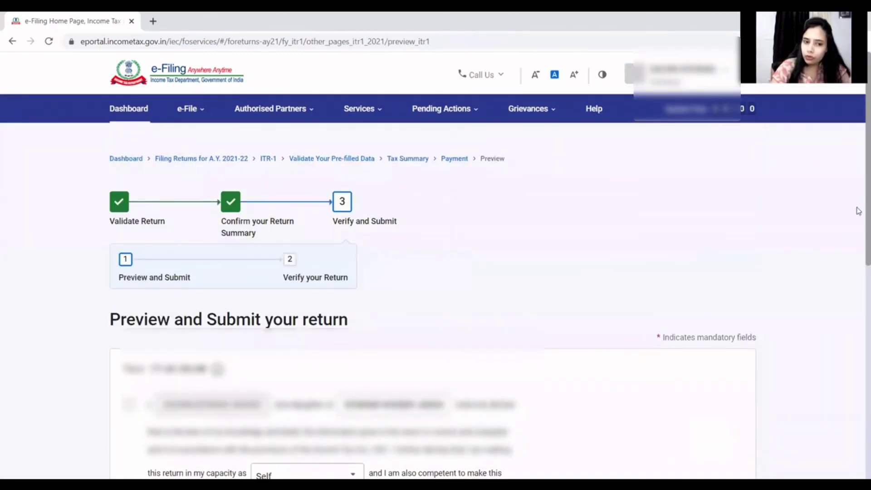
{"action": "scroll", "coordinate": [859, 196], "scroll_direction": "down", "scroll_amount": 10}
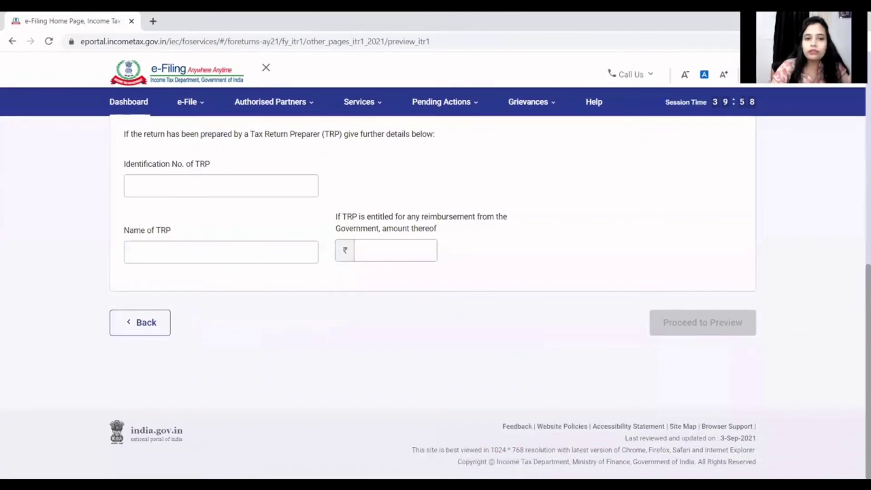